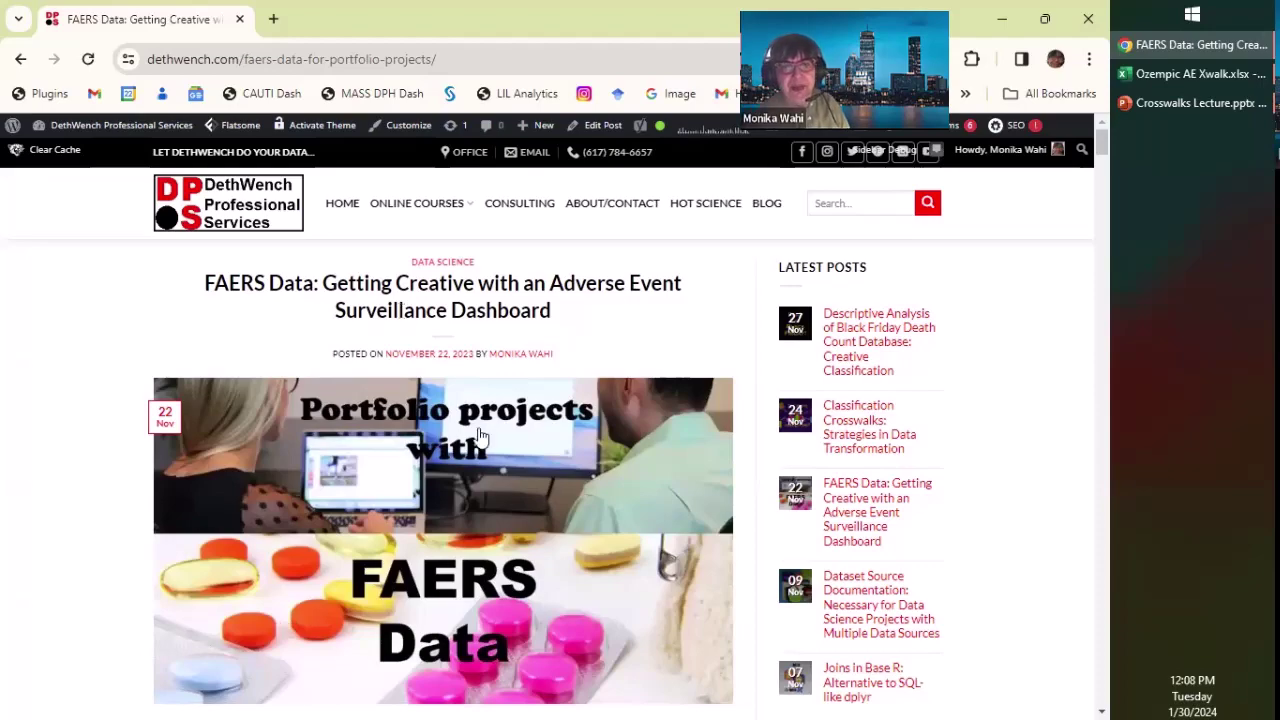
Read through the FAERS data blog post down to the section on issues with downloaded data structure and format.
scroll(540, 545, down, 3)
scroll(533, 566, down, 10)
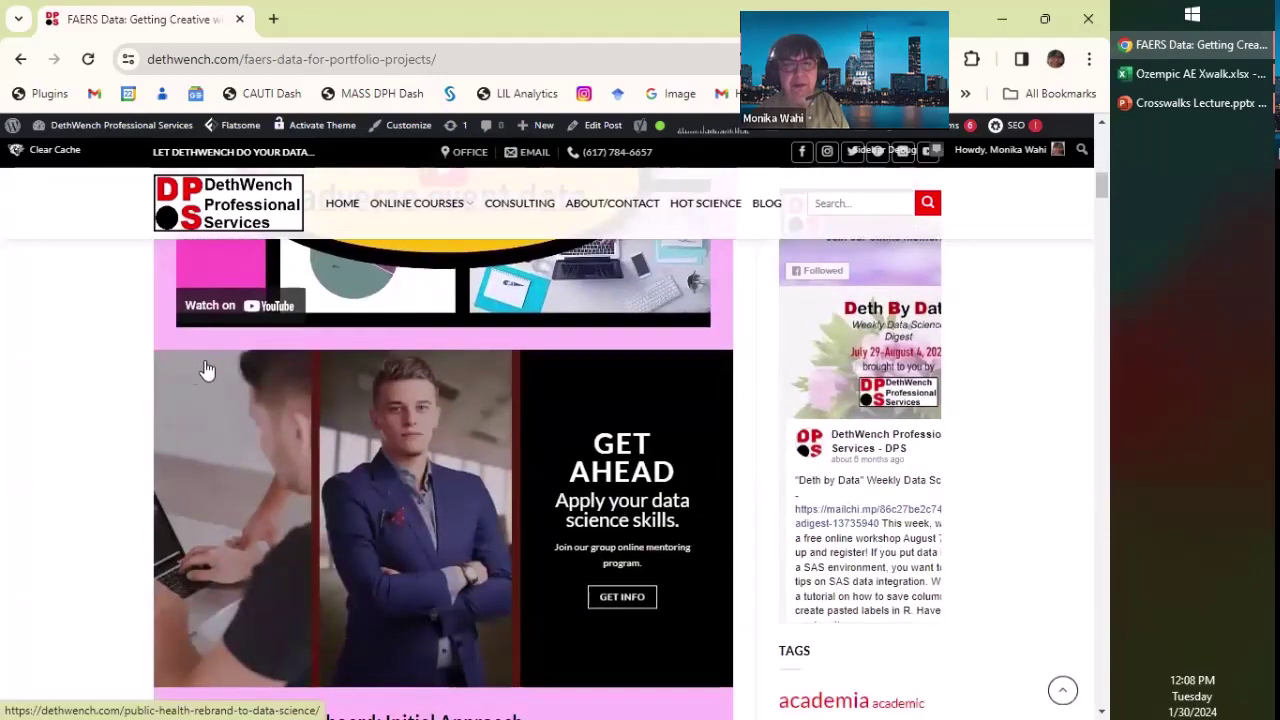
scroll(277, 471, down, 5)
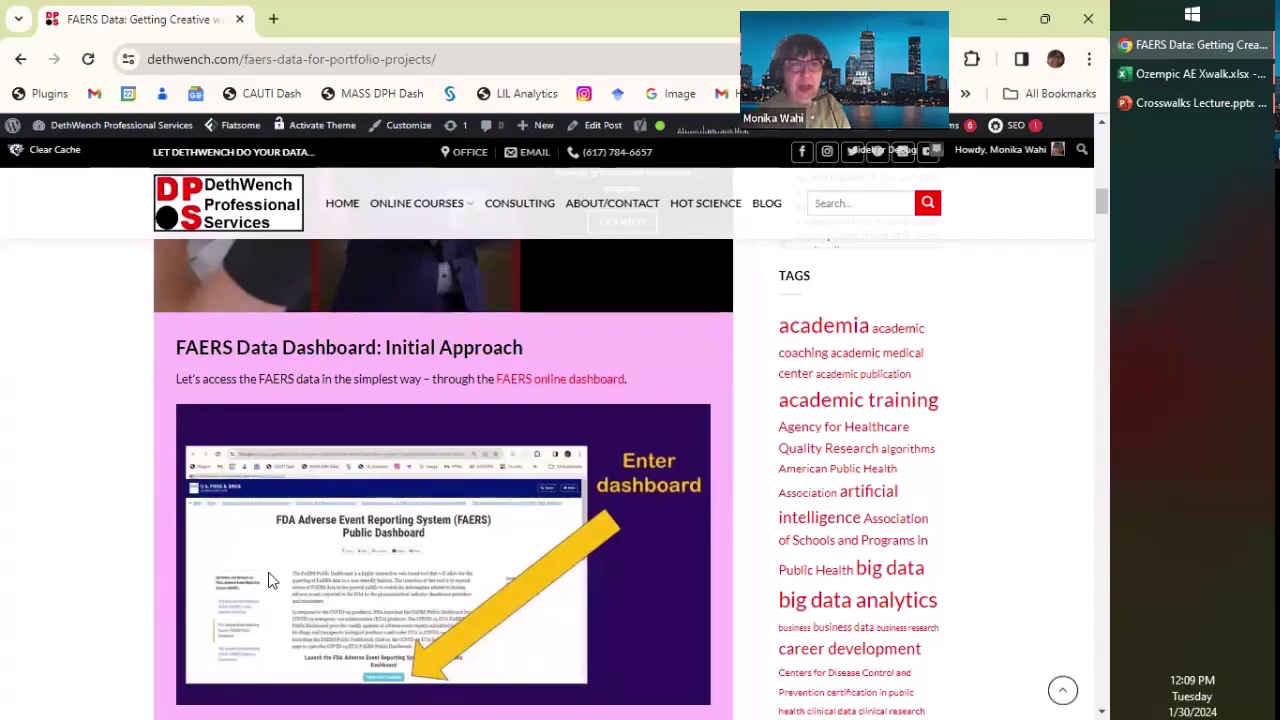
scroll(180, 613, down, 10)
scroll(181, 616, down, 15)
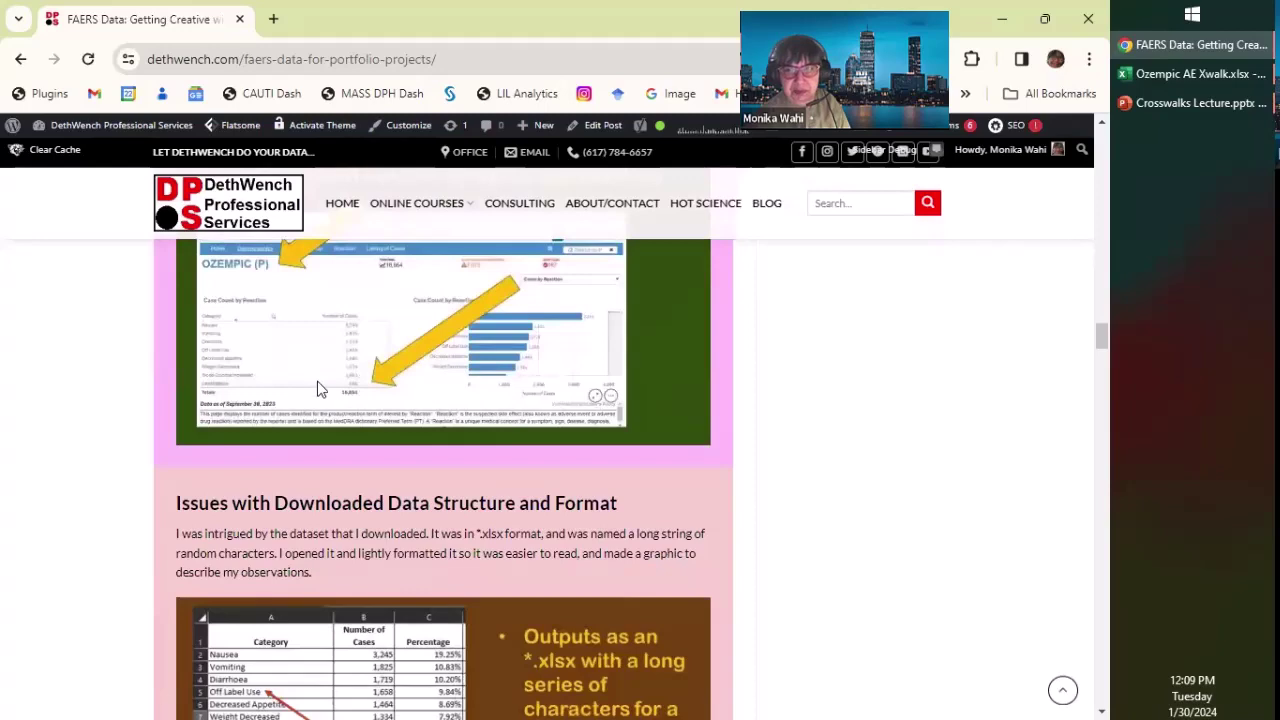
Switch to the Ozempic AE Xwalk workbook in Excel and show the start of the AE sheet at 130% zoom.
click(1144, 73)
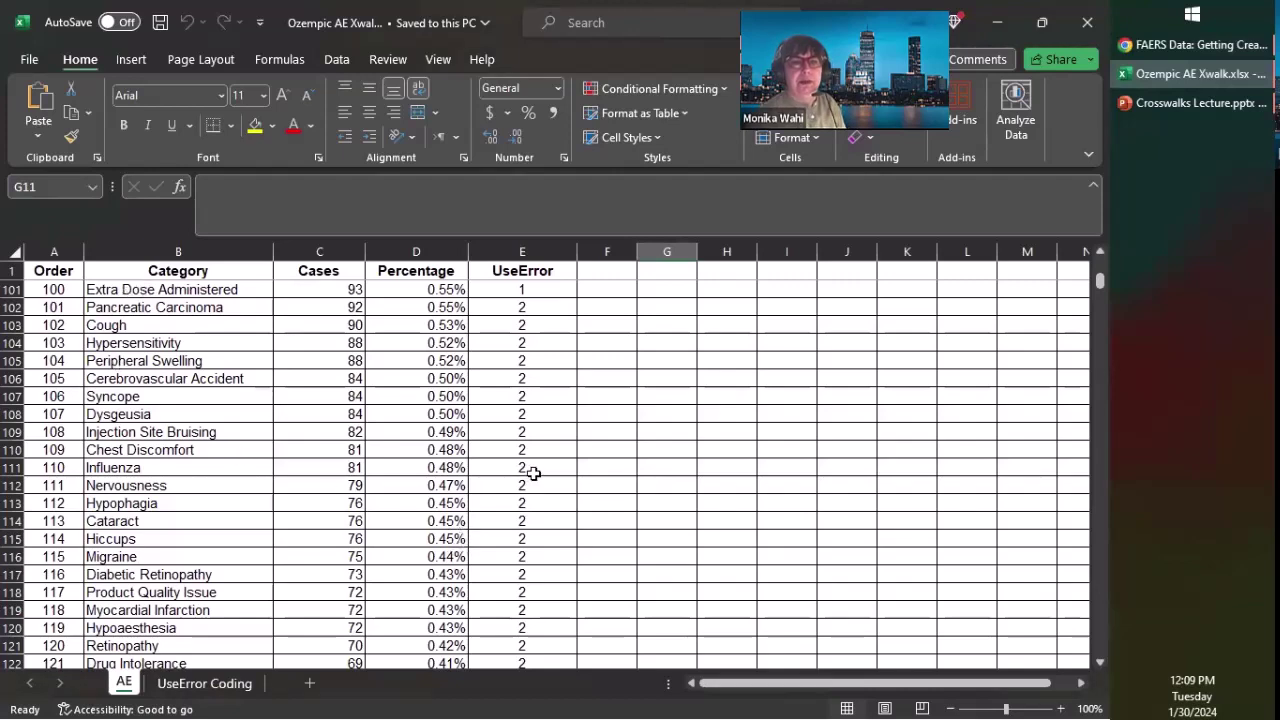
ctrl+scroll(534, 473, up, 2)
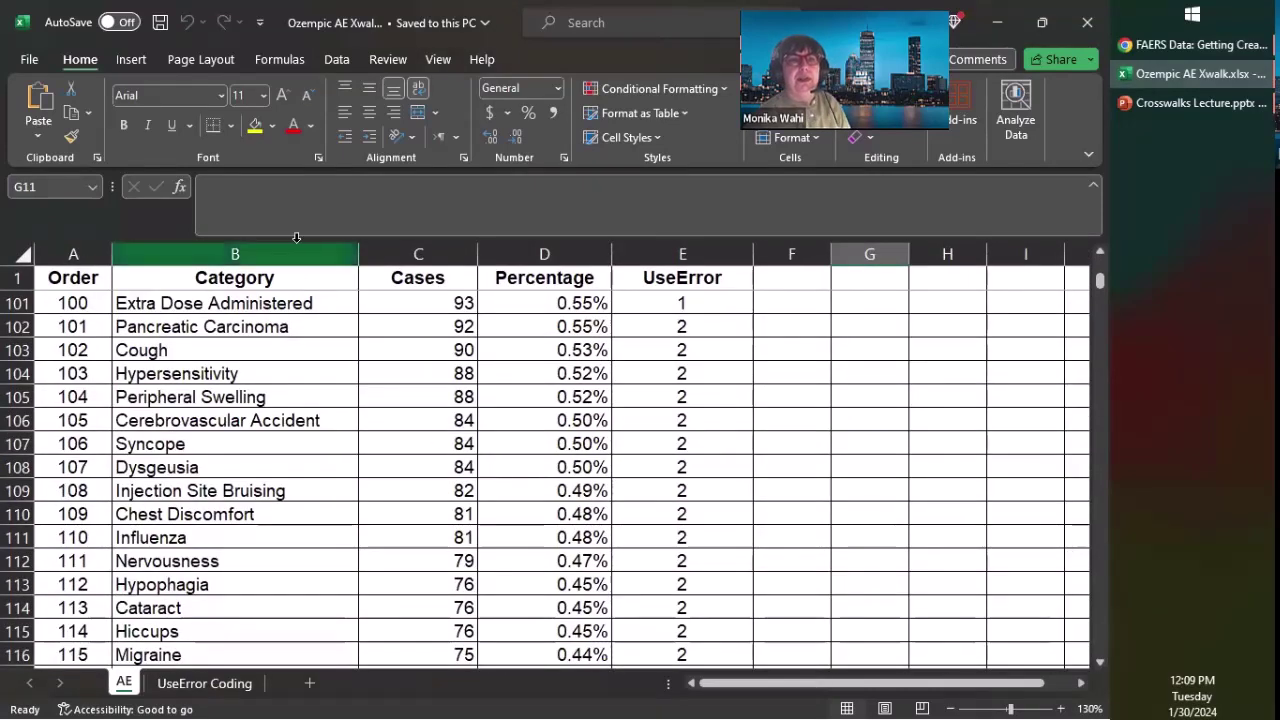
scroll(255, 315, up, 10)
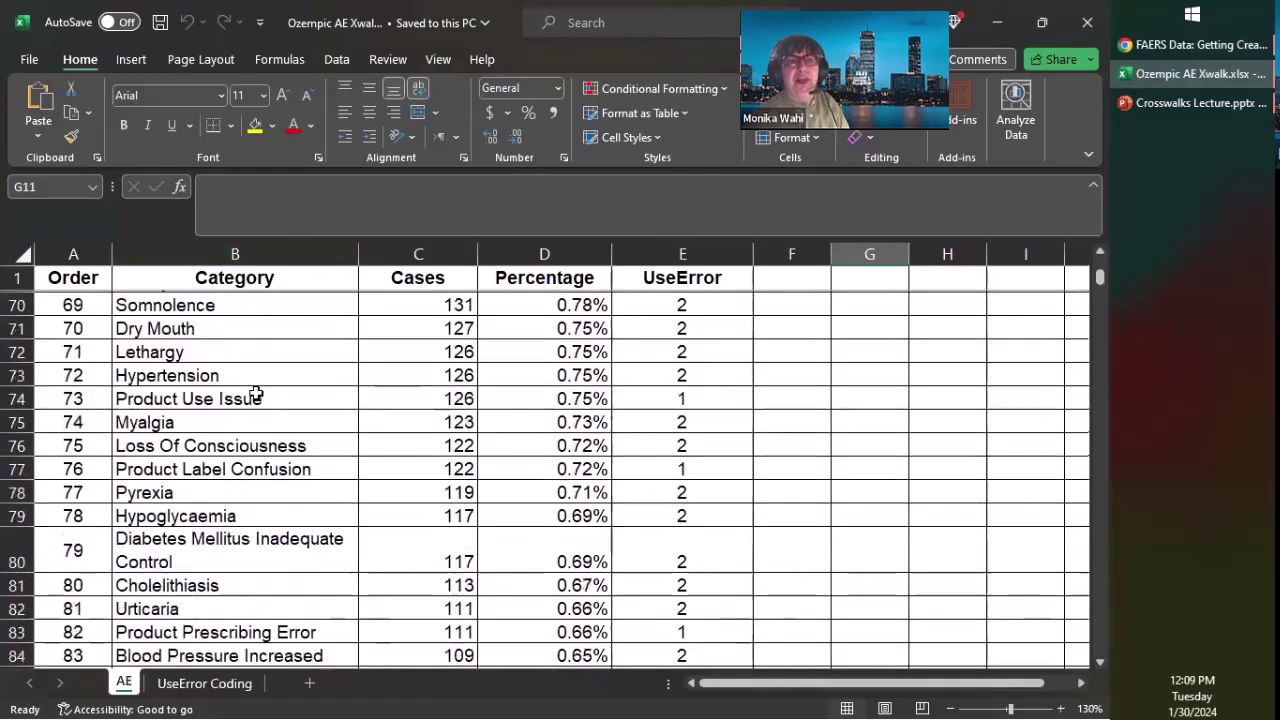
scroll(255, 395, up, 6)
drag(1101, 270, 1102, 245)
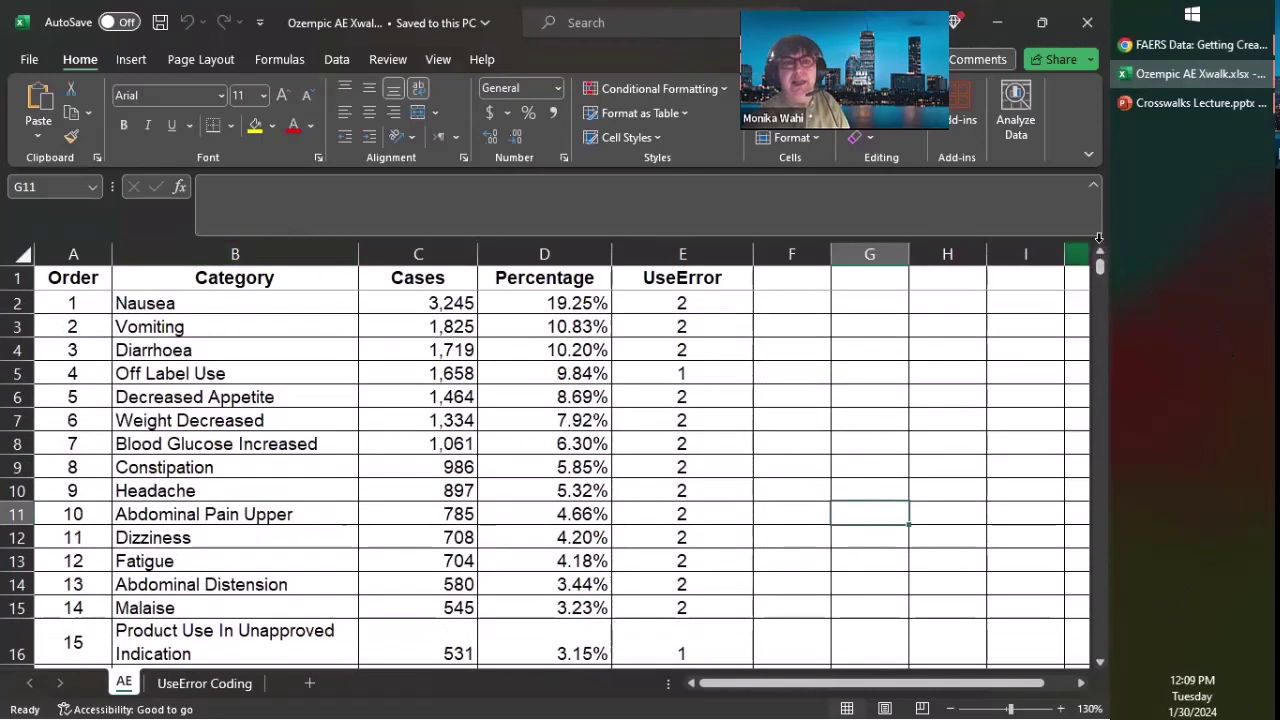
Examine the Category, Cases and Percentage columns of the AE sheet, including the percentage for Nausea.
click(228, 255)
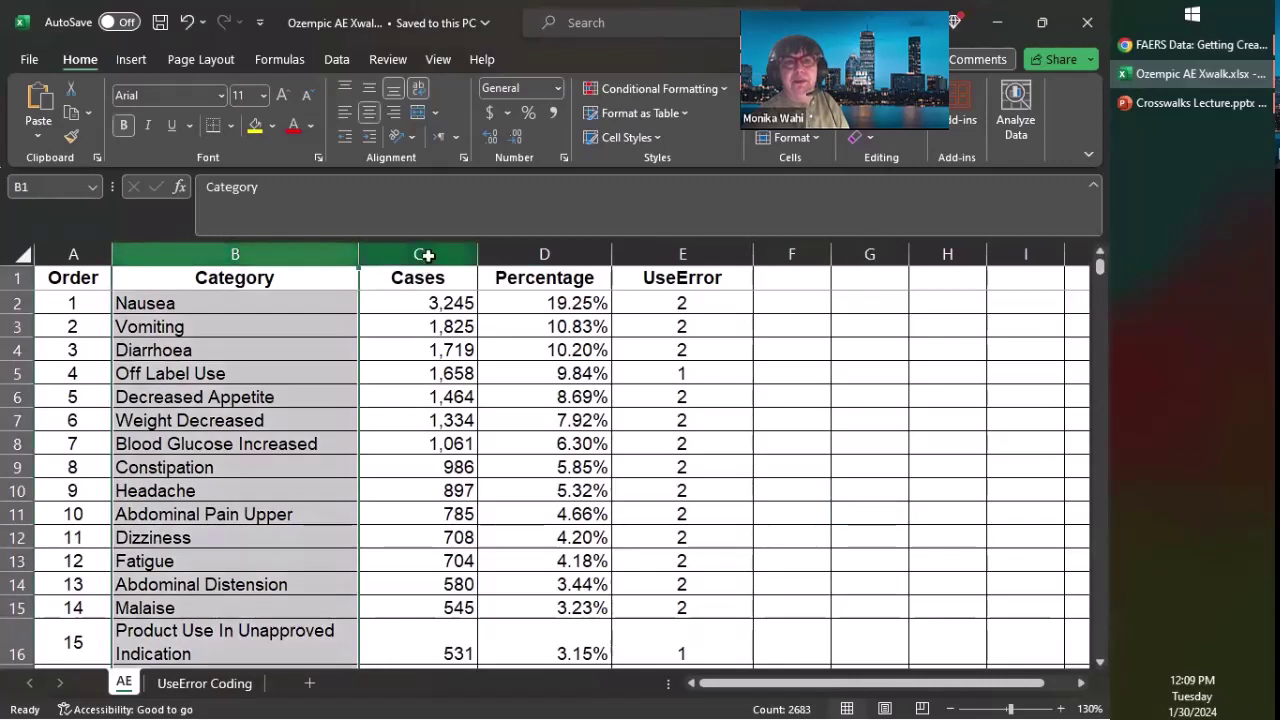
click(425, 256)
click(562, 259)
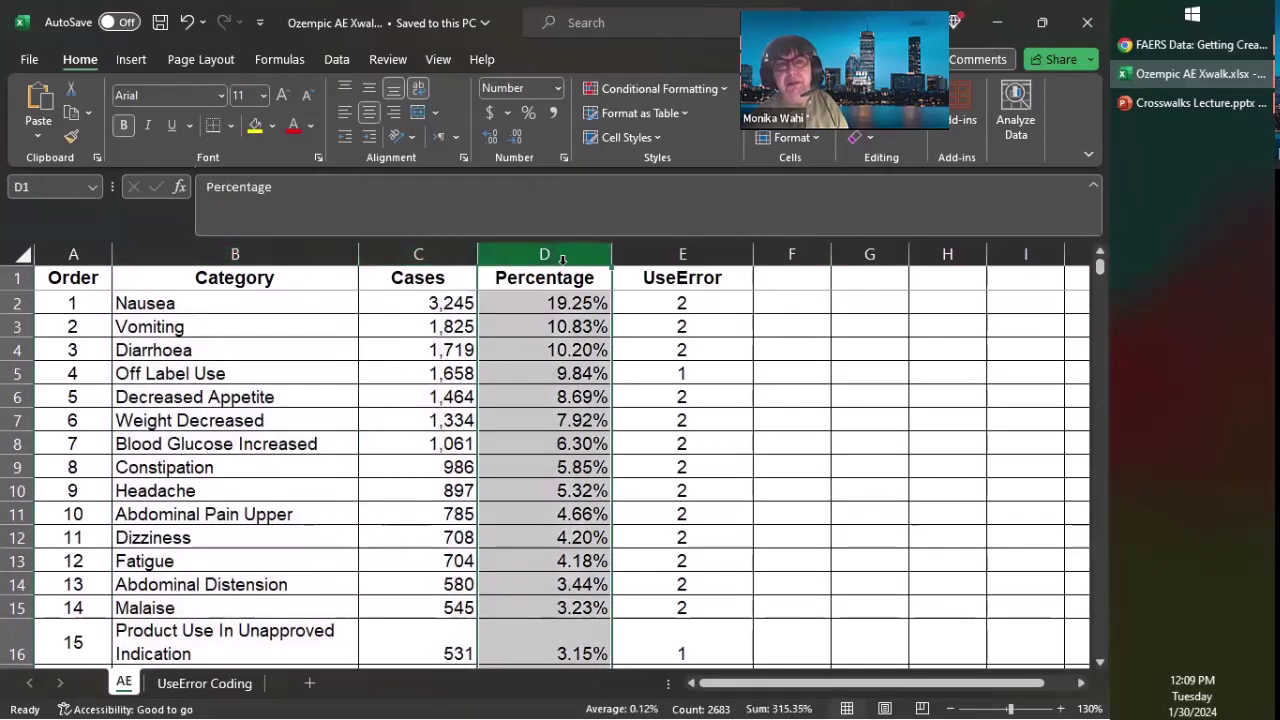
click(546, 302)
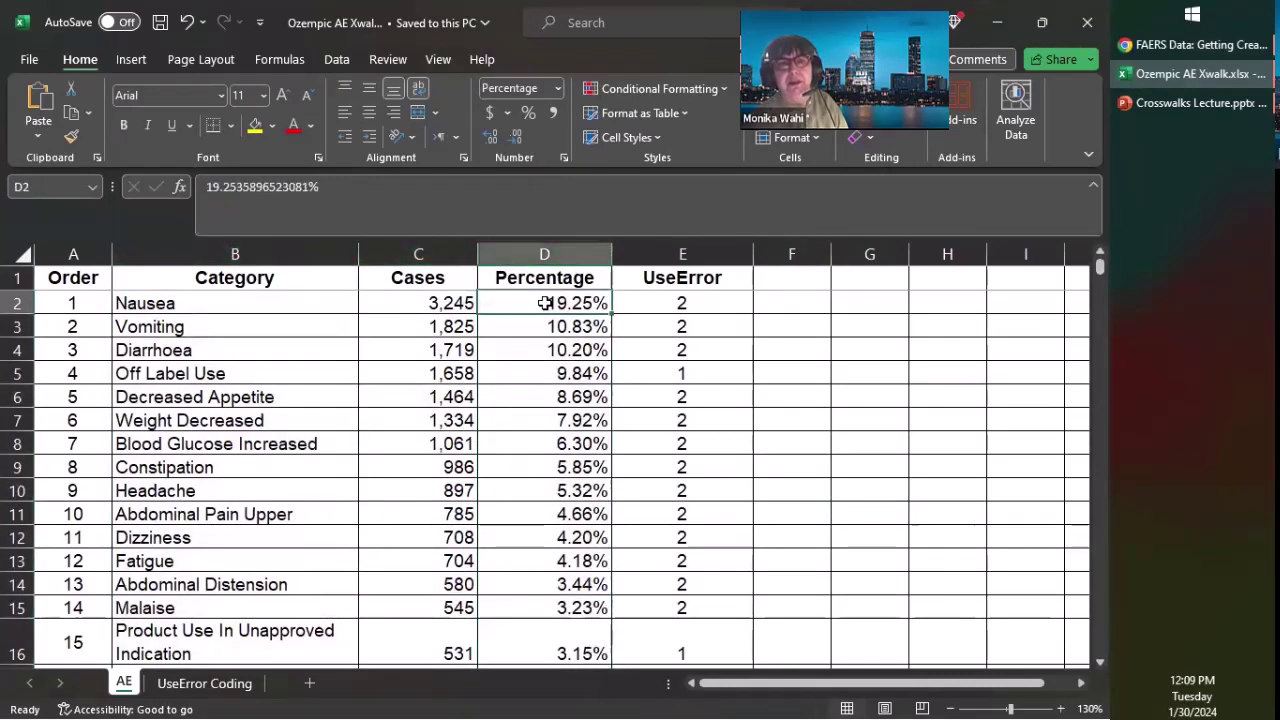
click(537, 250)
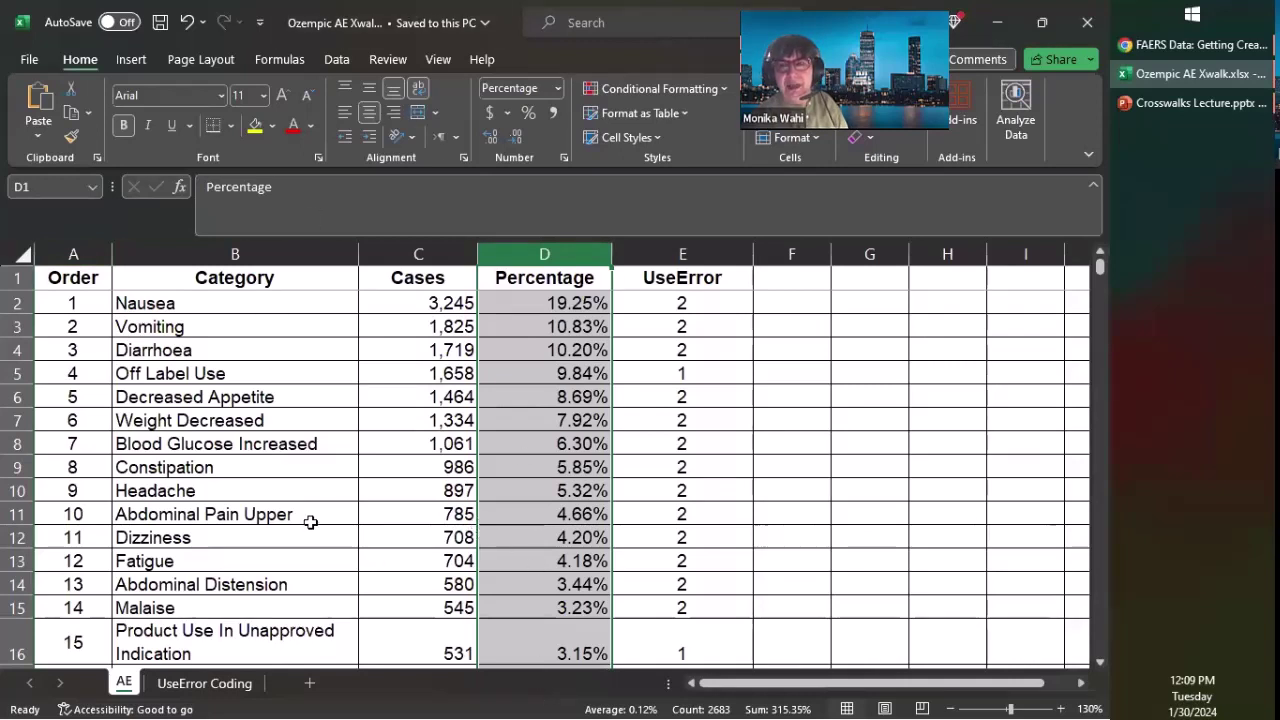
Examine the last adverse event rows of the AE sheet, from Sexual Abstinence to Ex-Alcohol User.
drag(1099, 263, 1039, 671)
scroll(533, 526, down, 5)
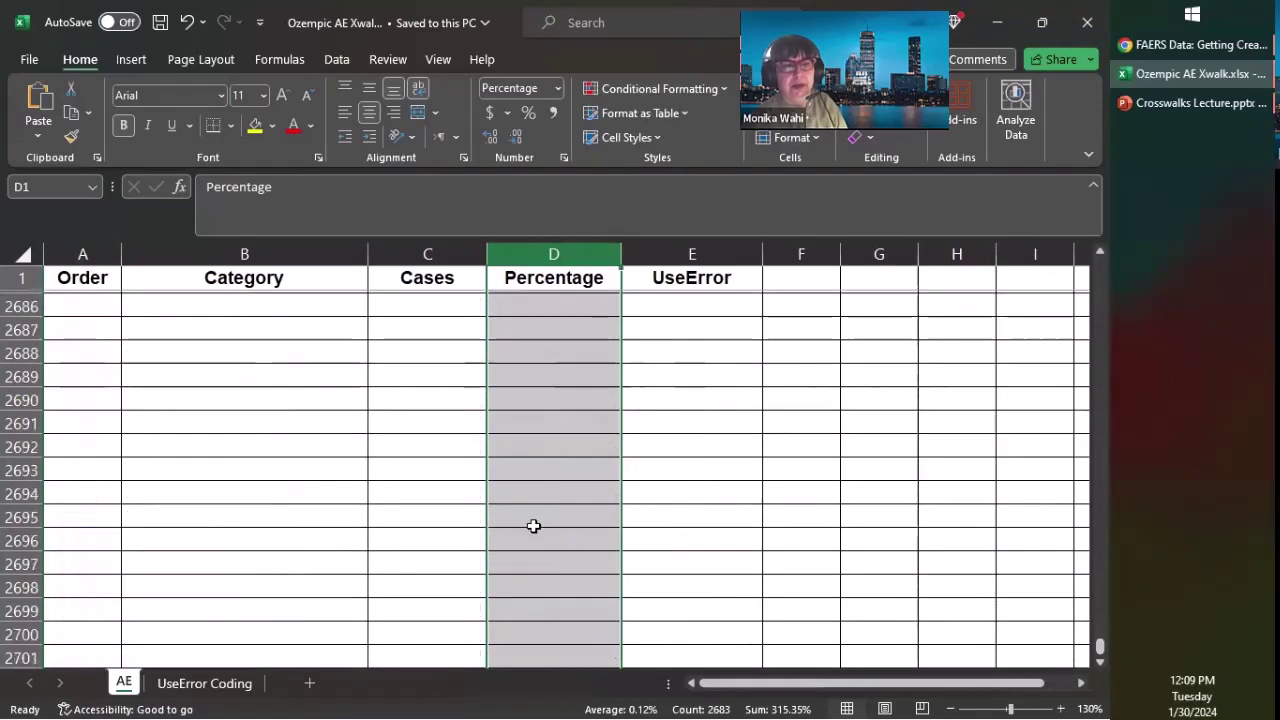
scroll(533, 526, up, 3)
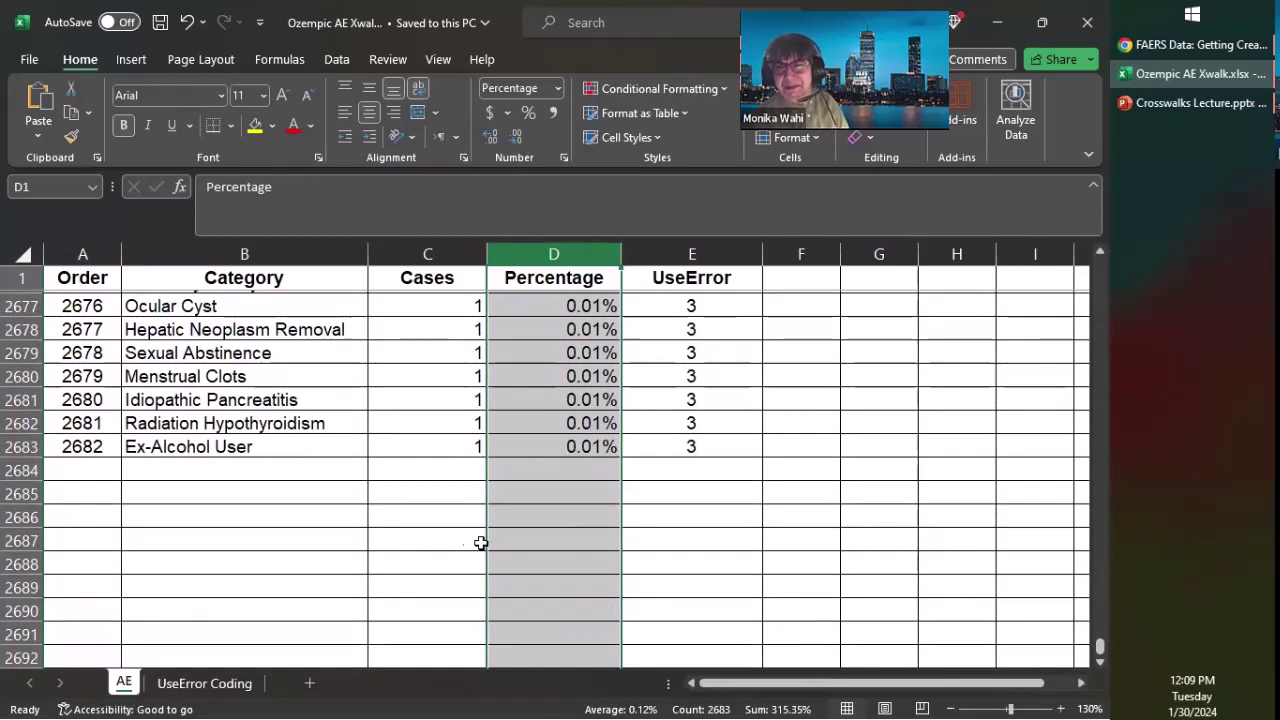
scroll(440, 529, up, 2)
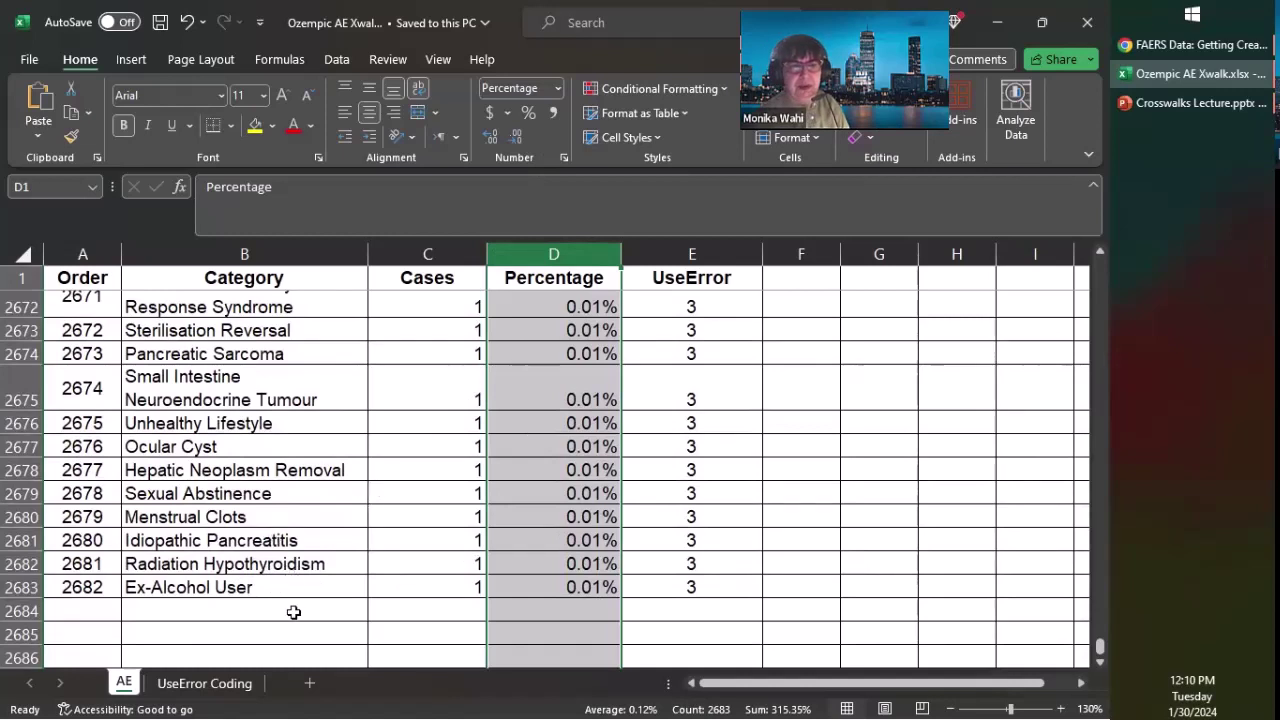
click(274, 587)
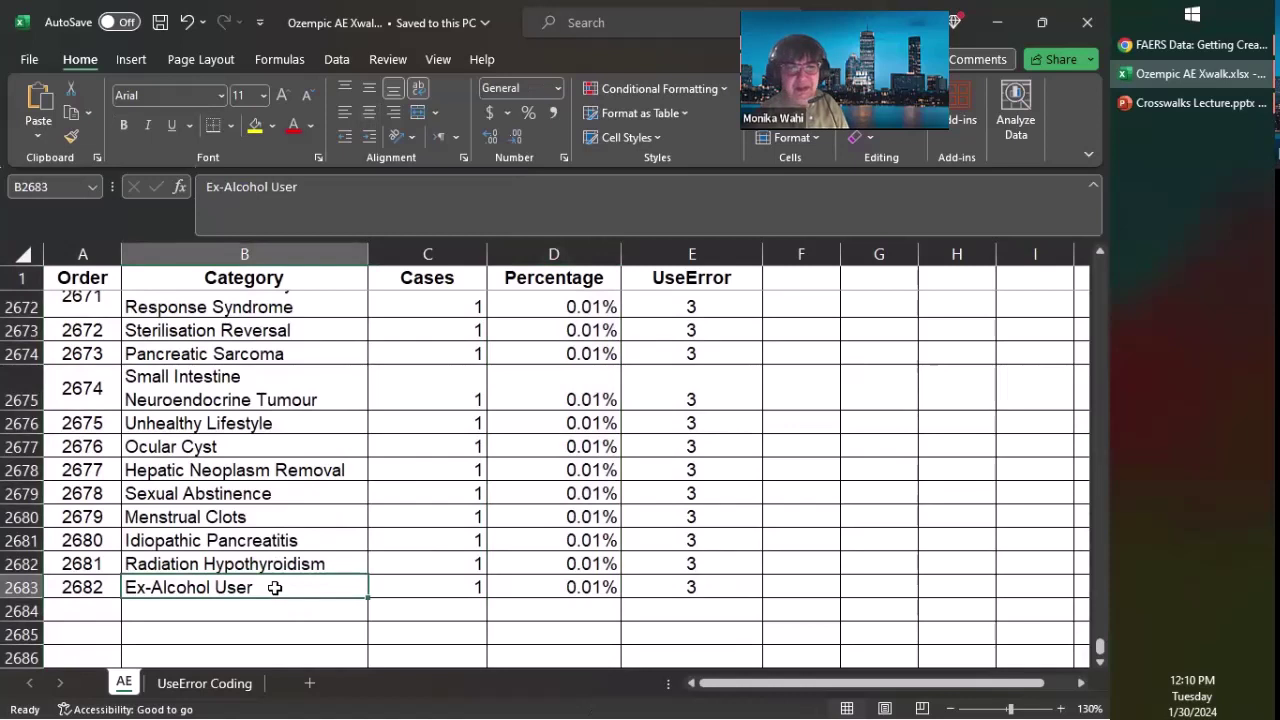
drag(274, 587, 267, 493)
click(250, 515)
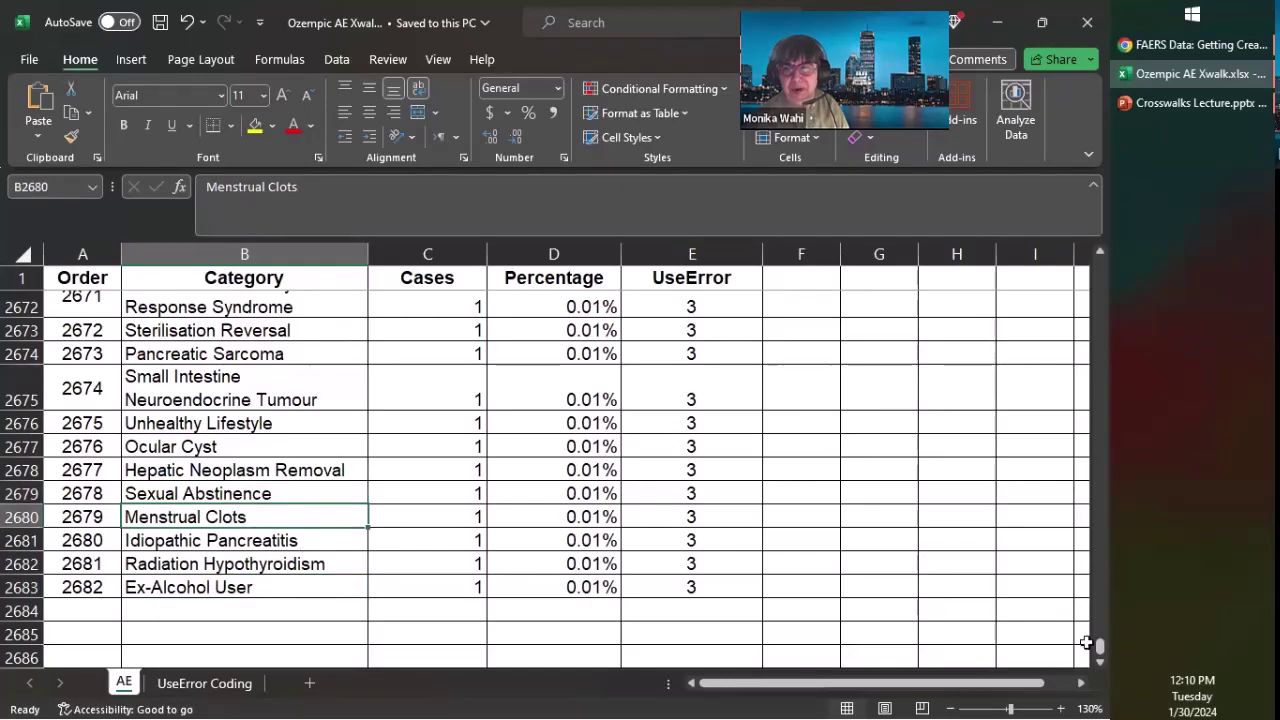
Return to the start of the AE list and review the Nausea, Vomiting, Diarrhoea and Off Label Use categories.
drag(1100, 650, 1086, 242)
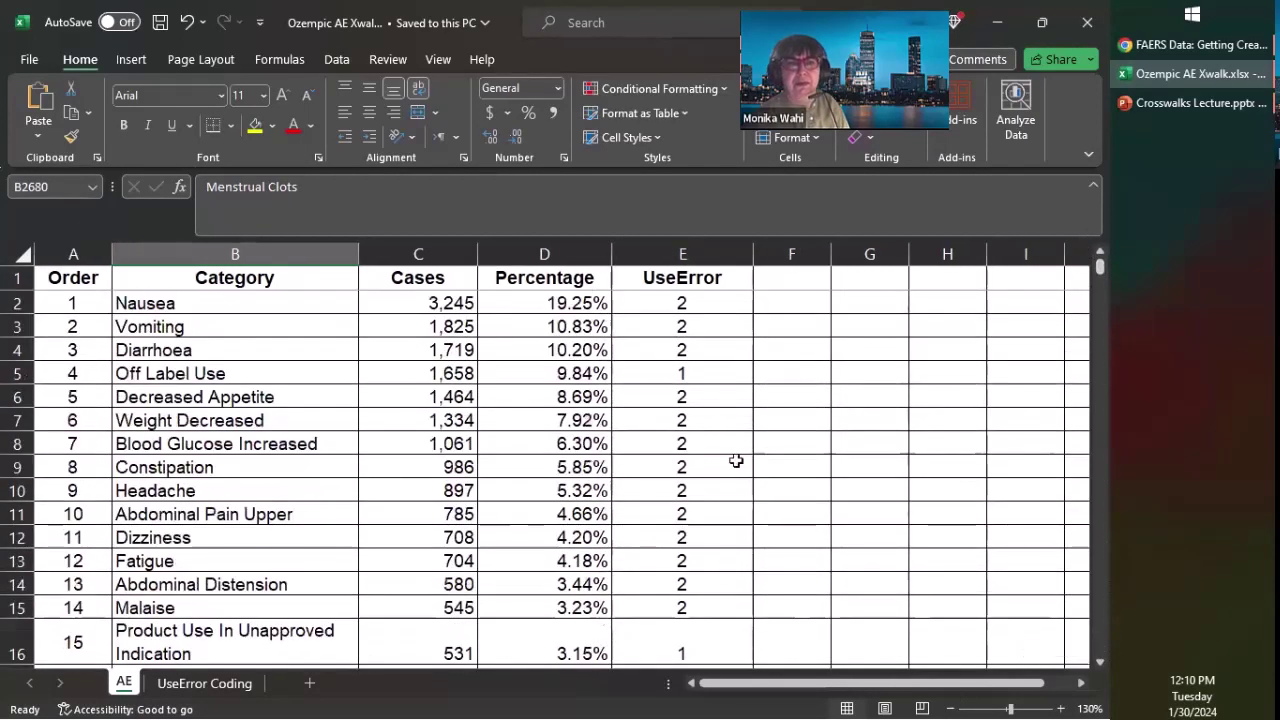
click(418, 372)
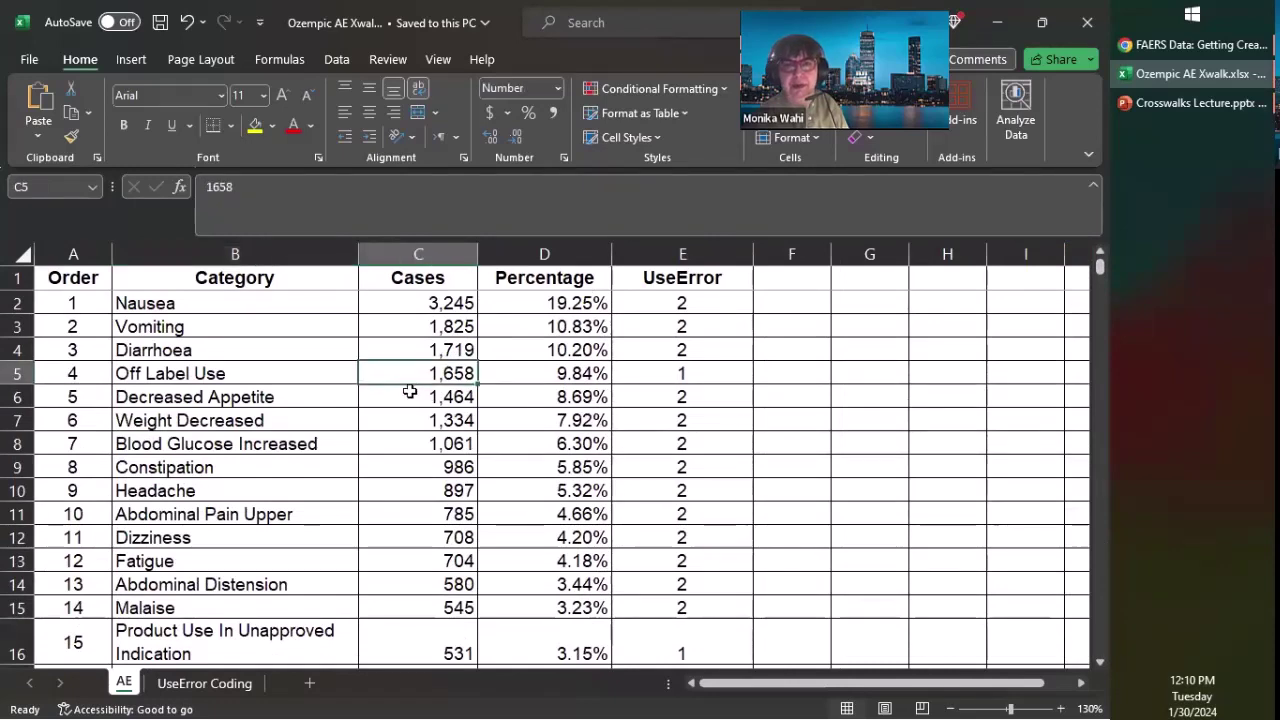
click(166, 304)
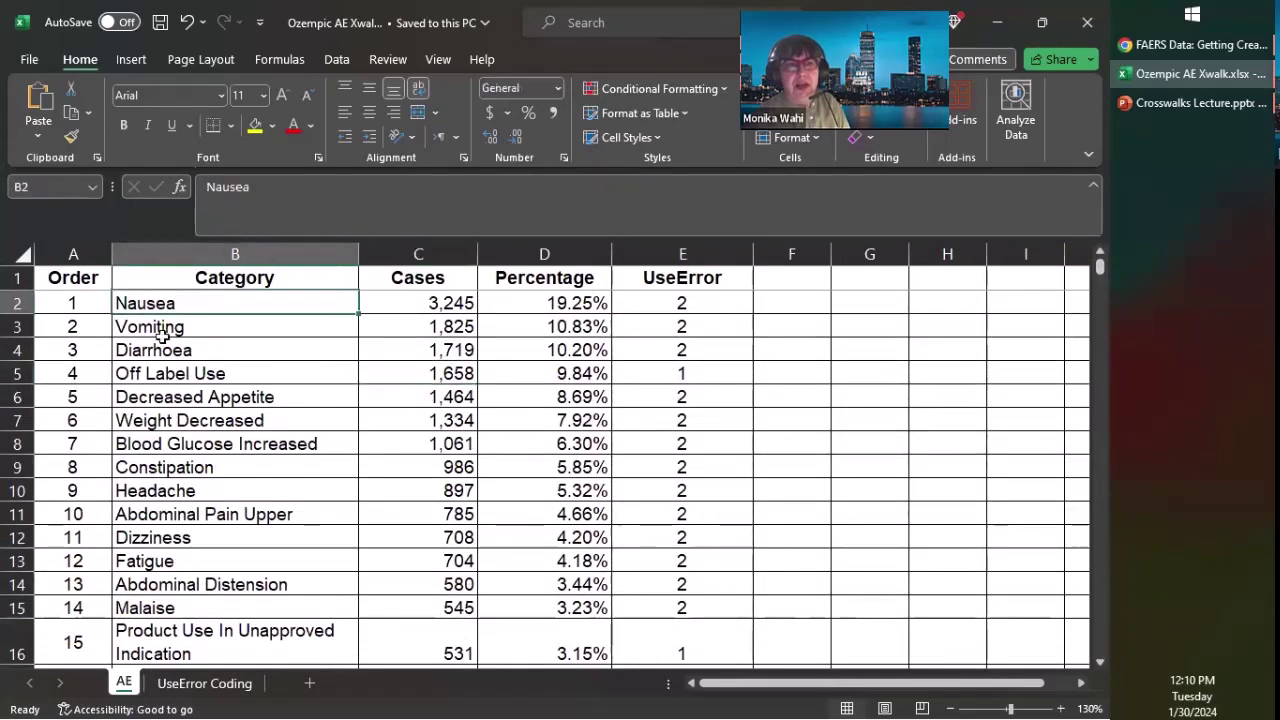
click(162, 322)
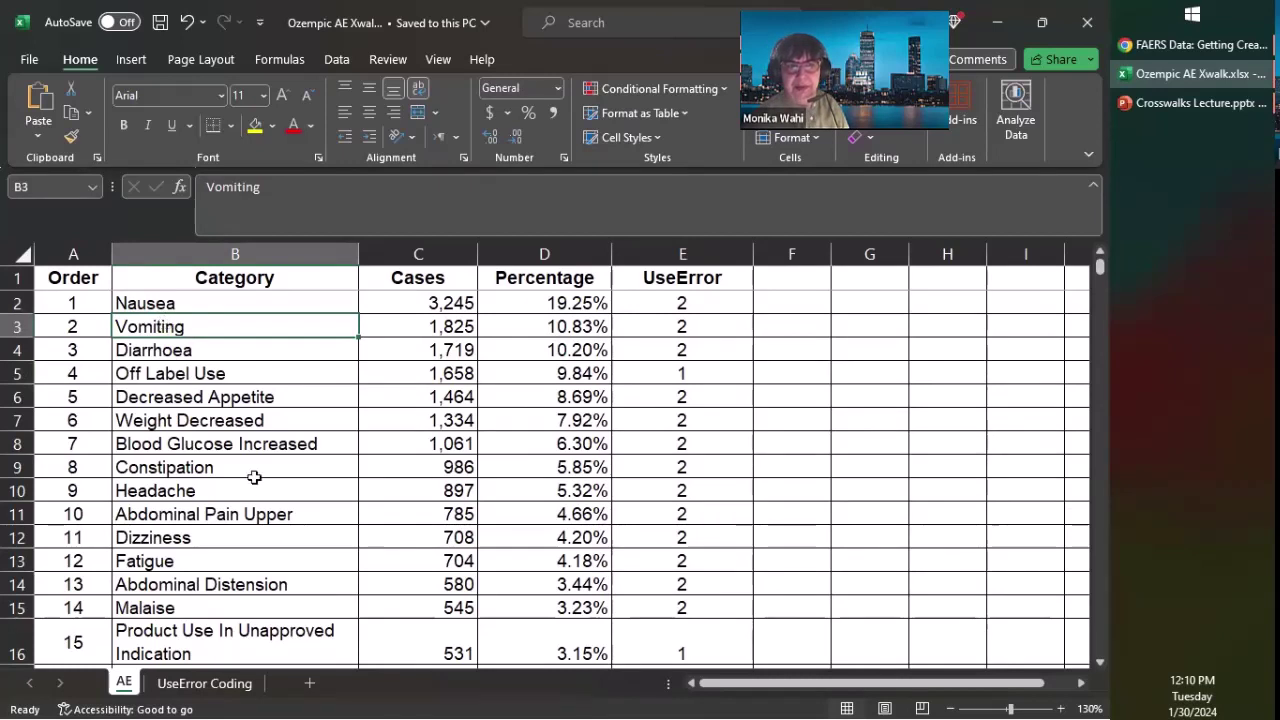
click(150, 348)
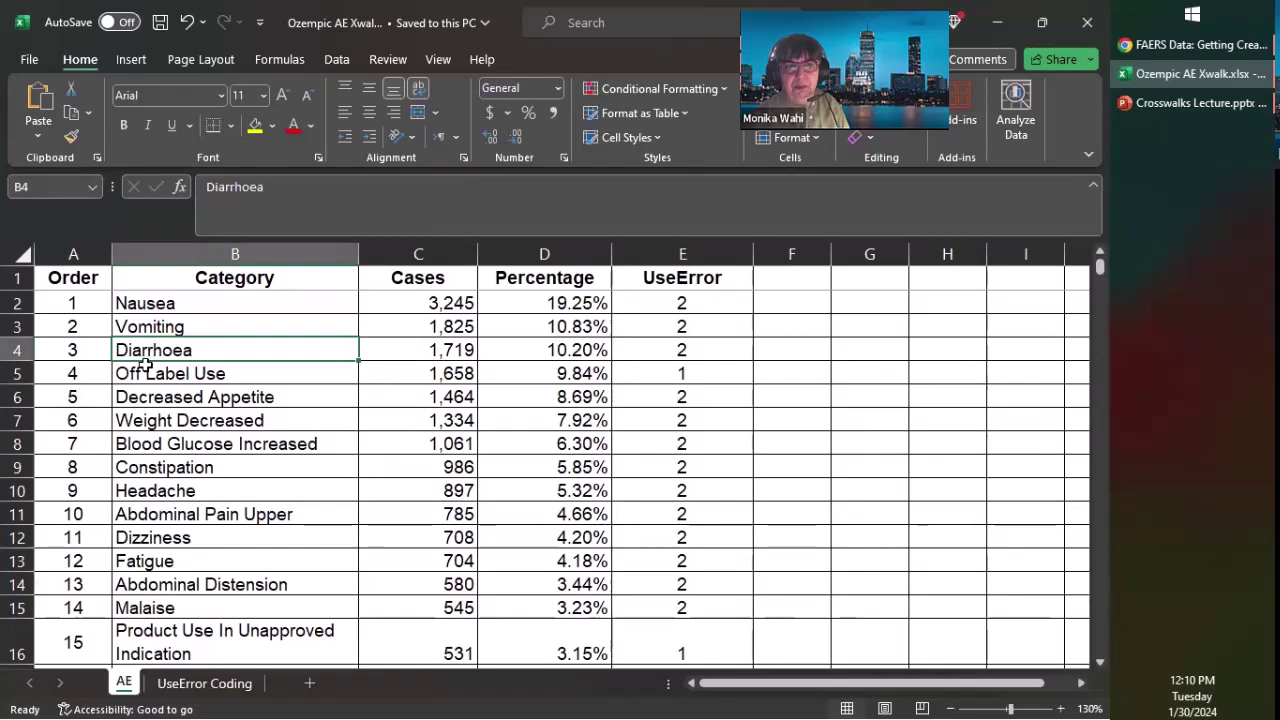
click(145, 372)
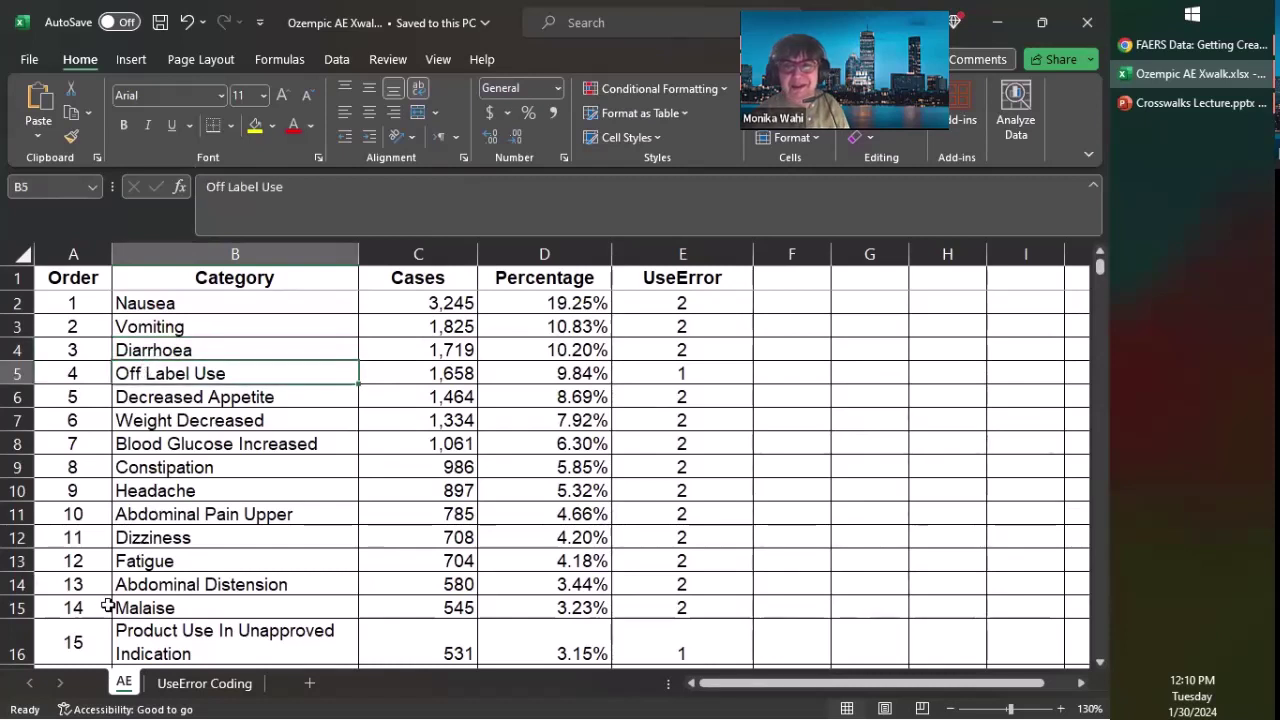
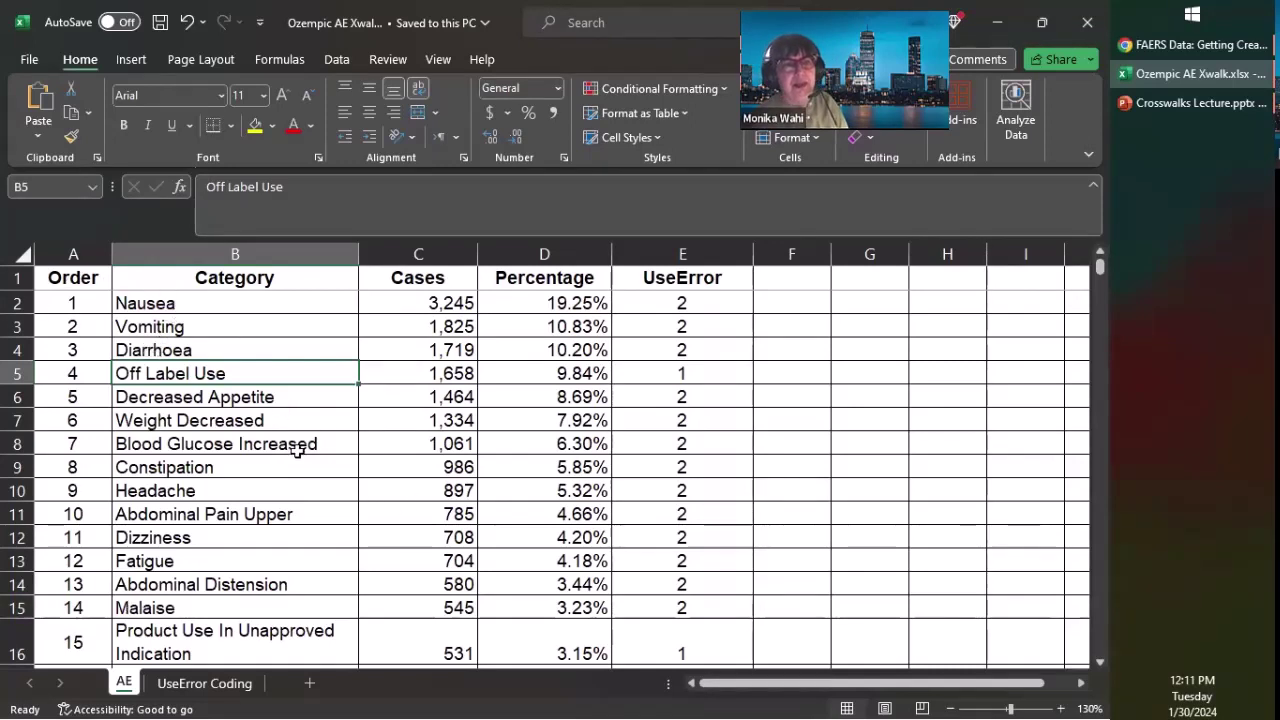
Review the categories from Decreased Appetite to Headache, plus Product Use In Unapproved Indication and its case count.
click(198, 396)
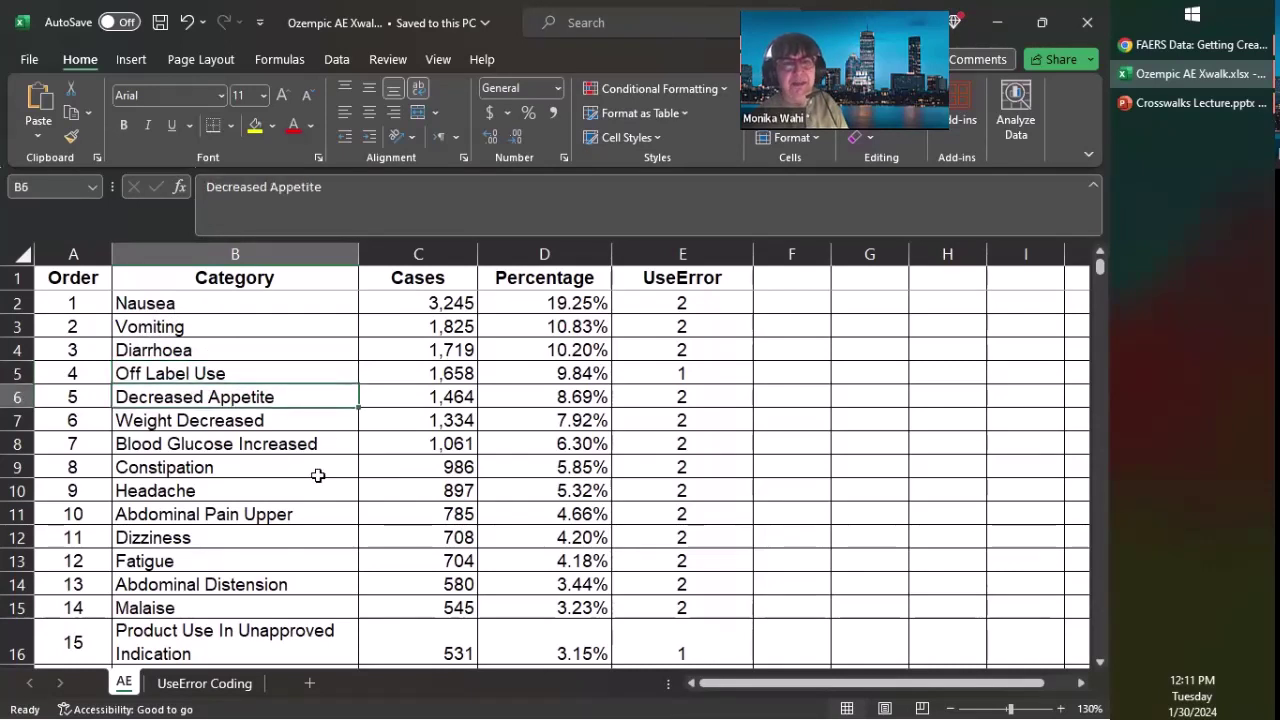
click(208, 420)
click(210, 446)
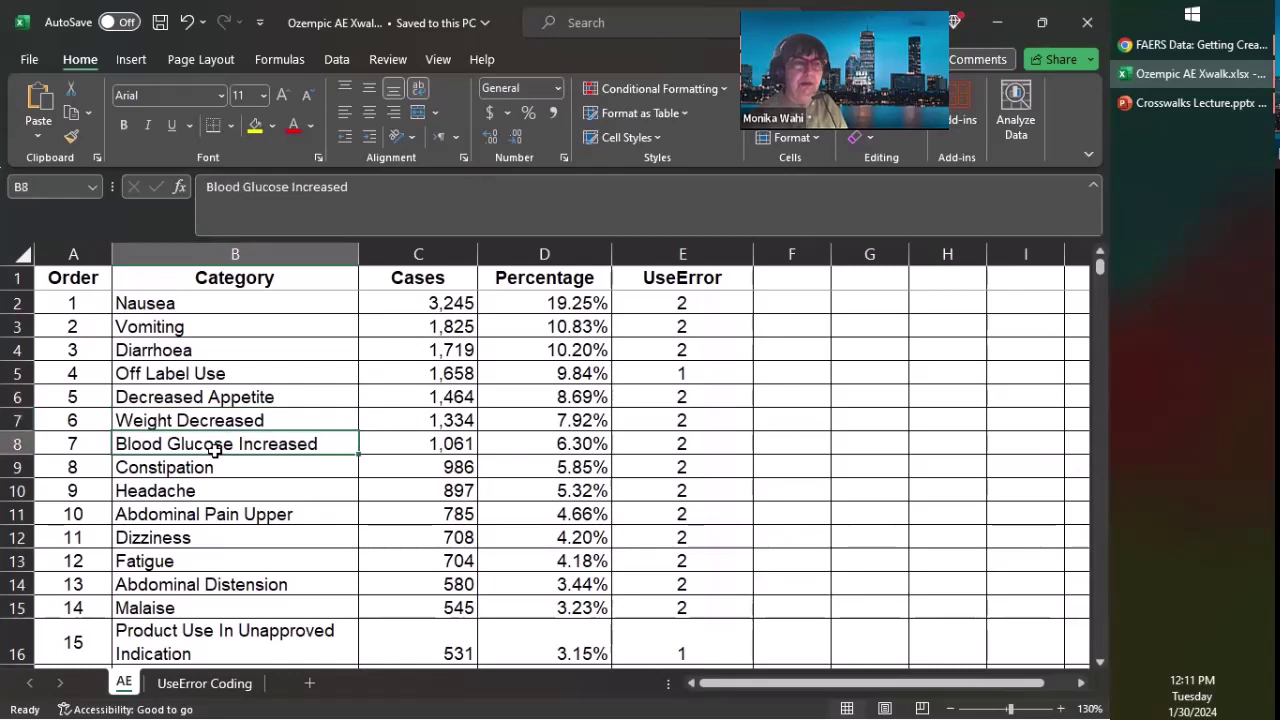
click(201, 466)
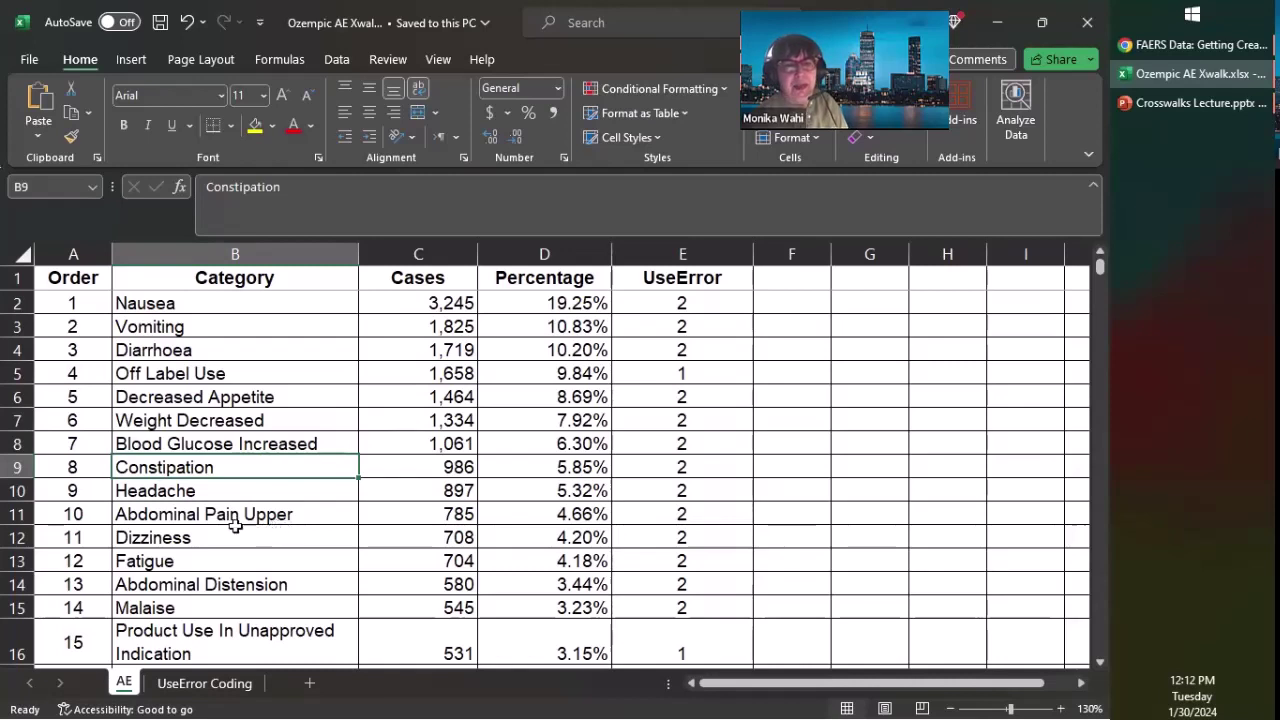
click(164, 493)
click(196, 646)
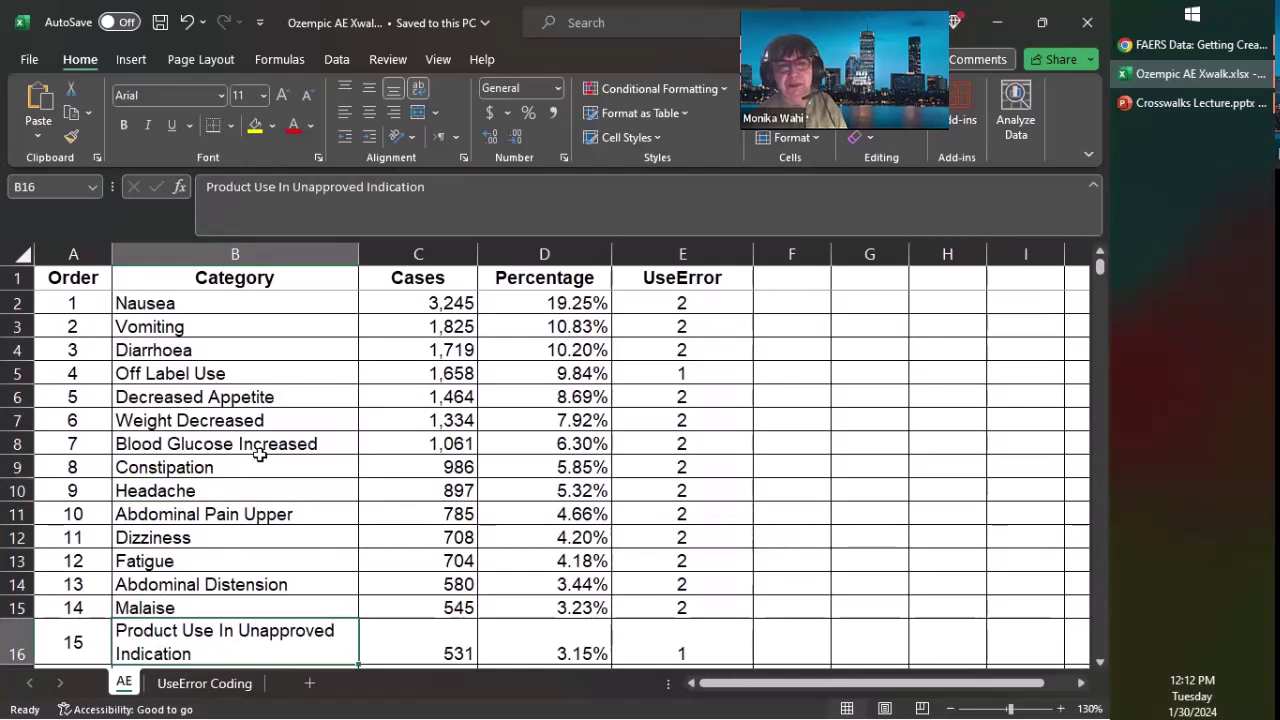
click(421, 640)
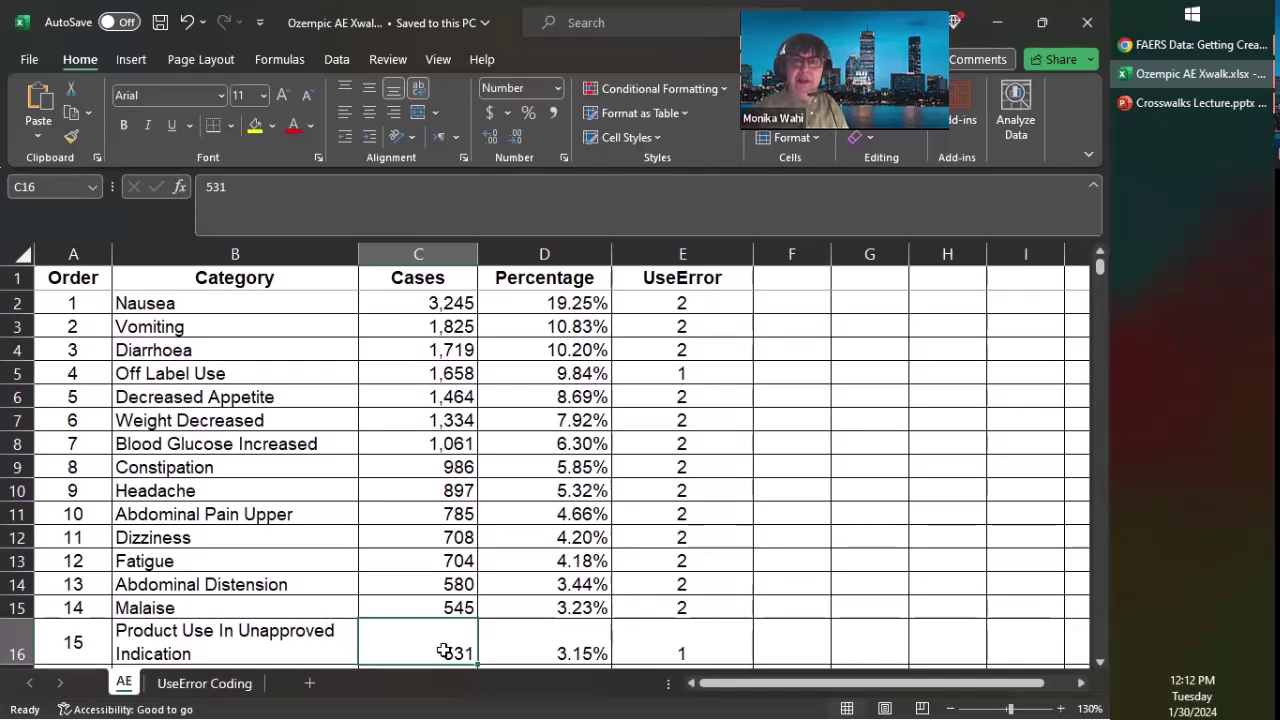
Check the UseError column header and view its code definitions on the UseError Coding sheet at 130% zoom.
click(707, 277)
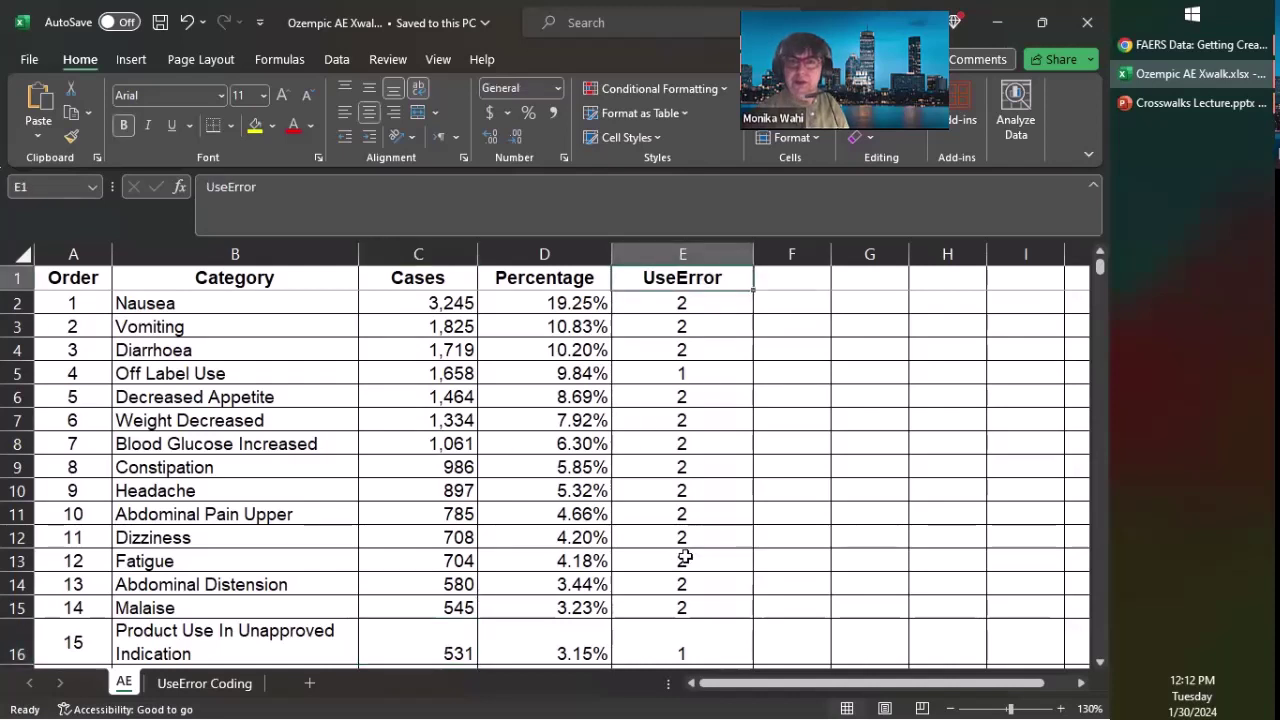
click(200, 681)
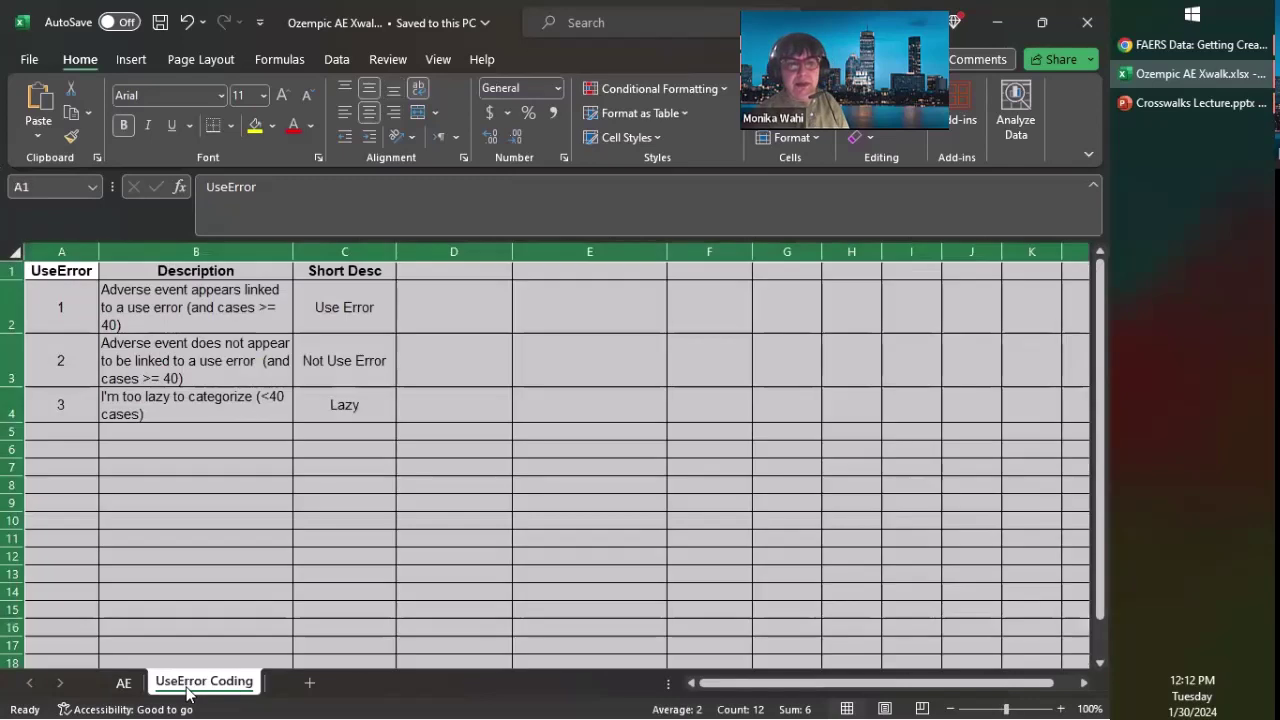
click(486, 567)
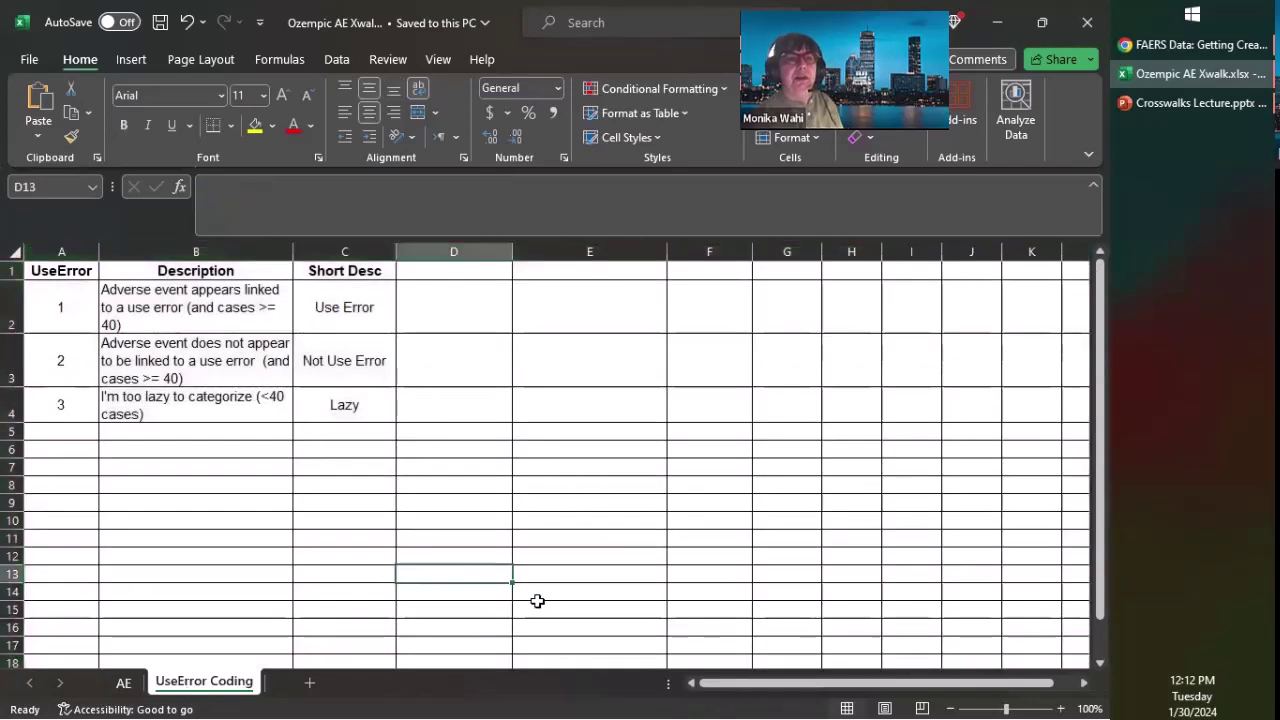
ctrl+scroll(534, 600, up, 2)
scroll(534, 603, up, 1)
click(575, 411)
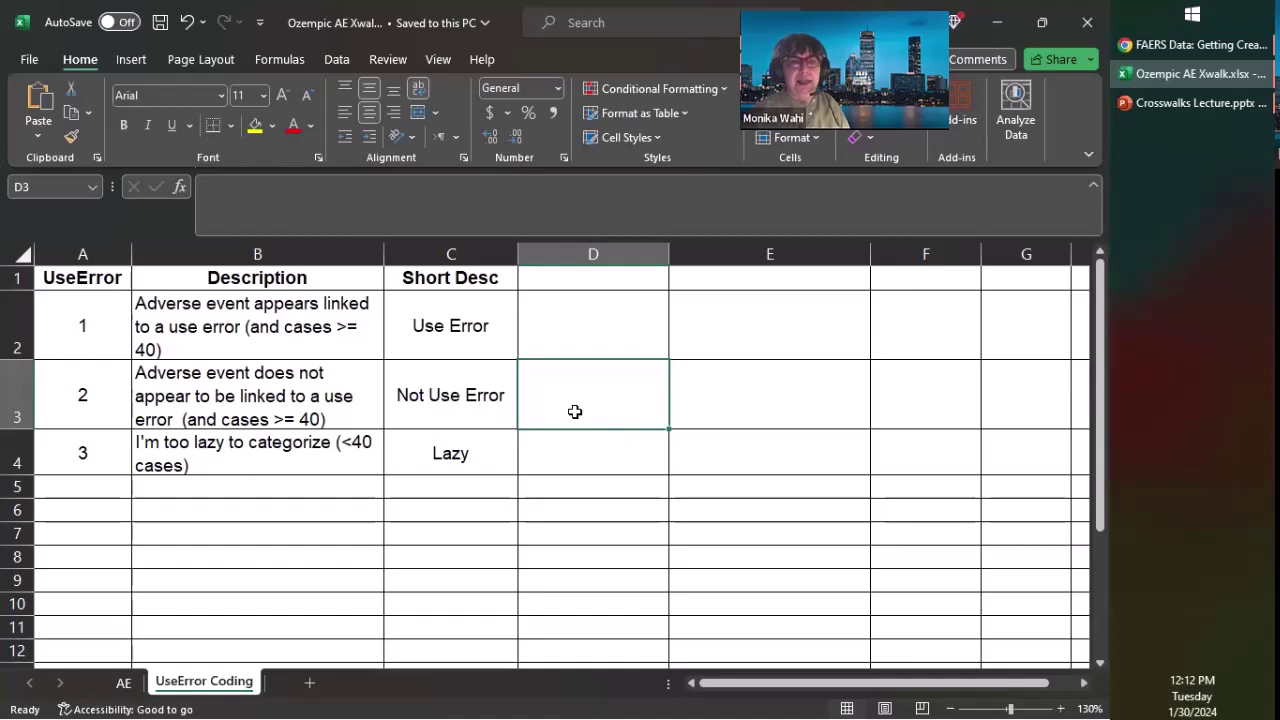
Find the 40-case cutoff on the AE sheet and select the case count for Injection Site Vesicles.
click(121, 684)
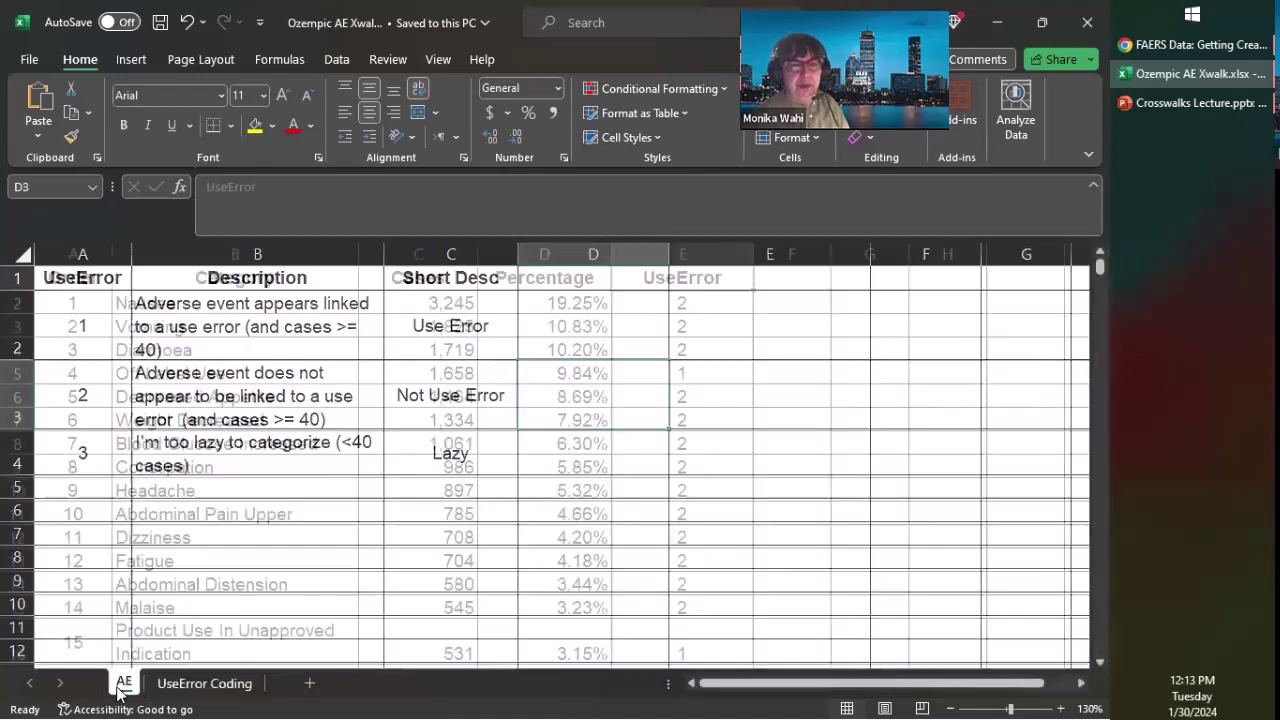
scroll(385, 505, down, 15)
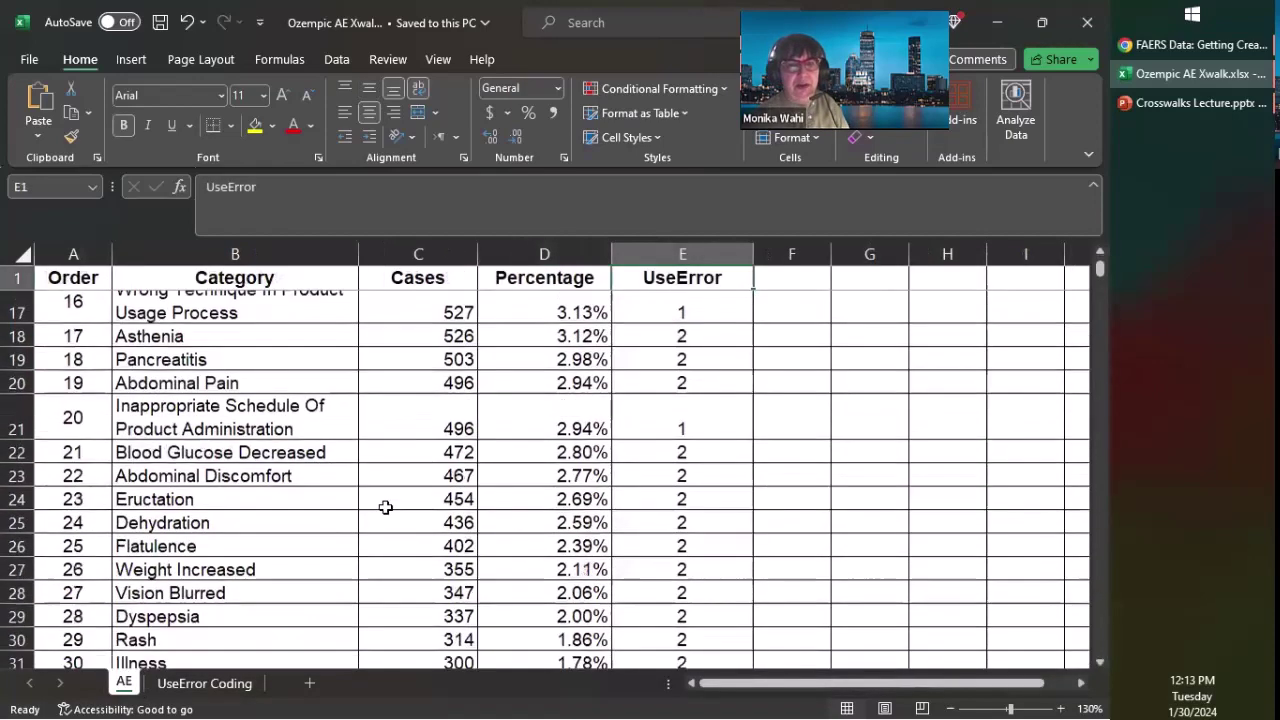
scroll(374, 522, down, 20)
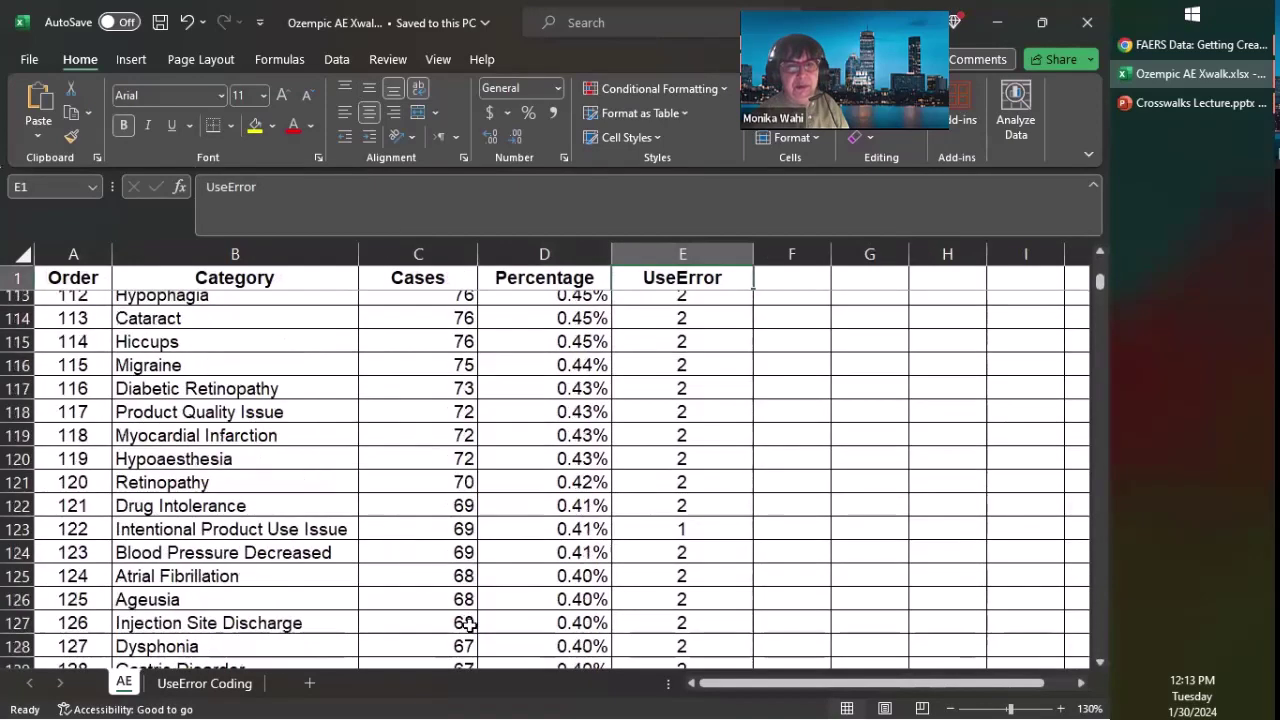
scroll(466, 571, down, 18)
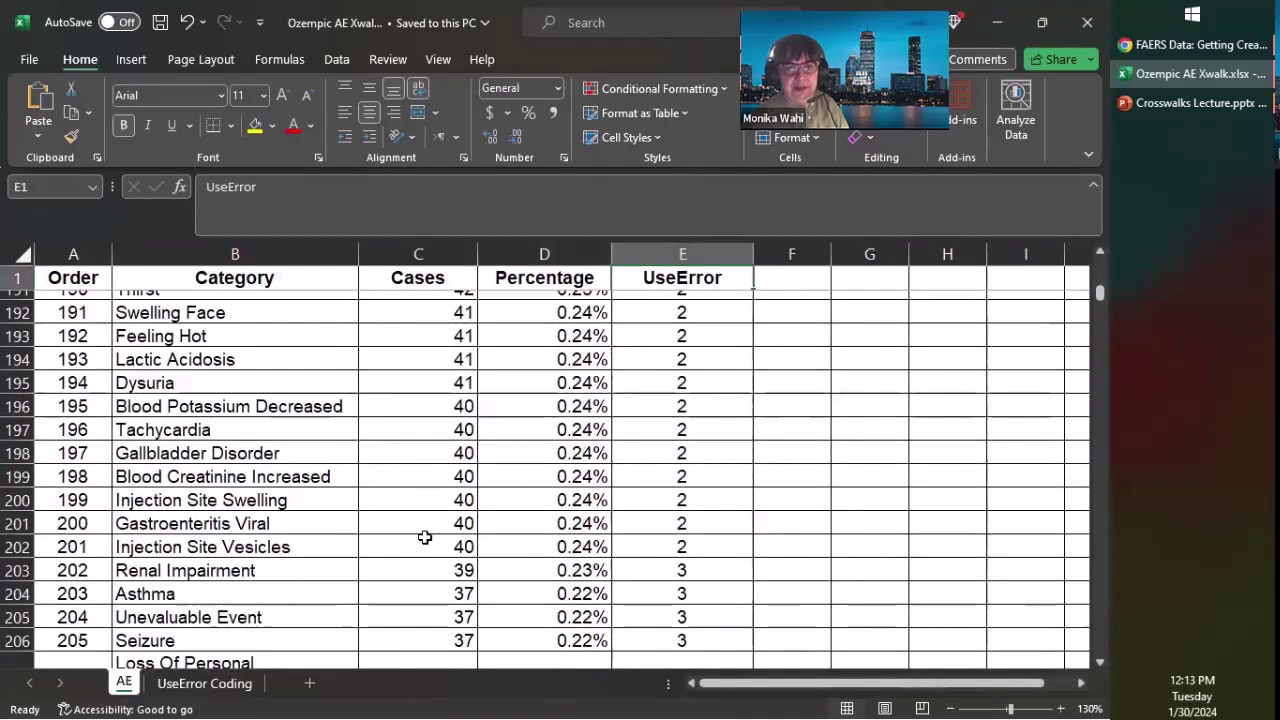
scroll(423, 537, up, 1)
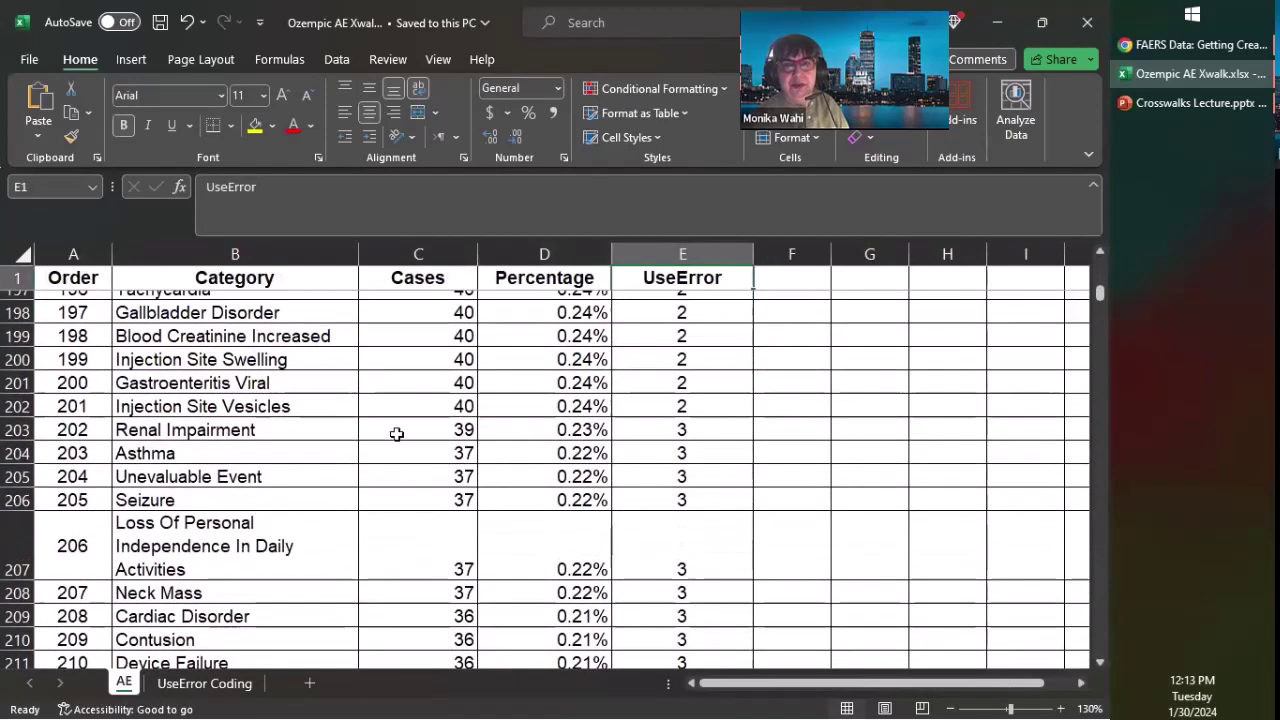
click(421, 406)
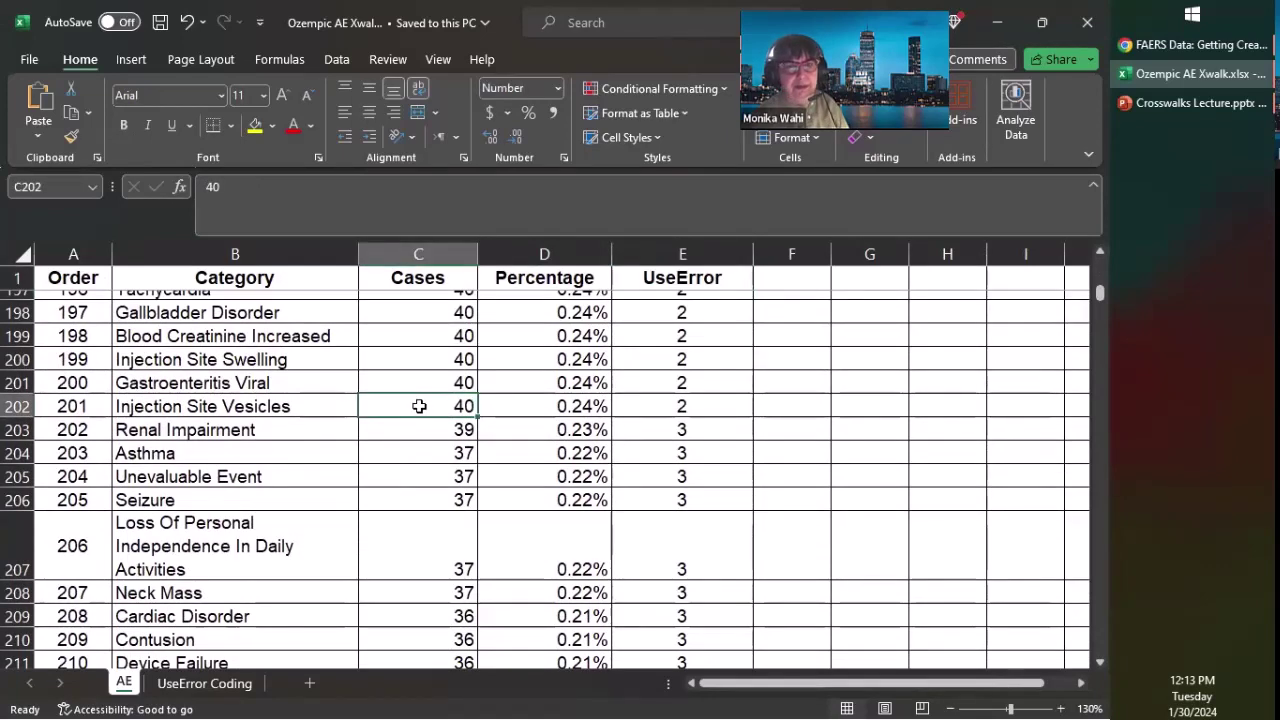
Review UseError codes 1, 2 and 3 with their descriptions on the UseError Coding sheet.
click(230, 684)
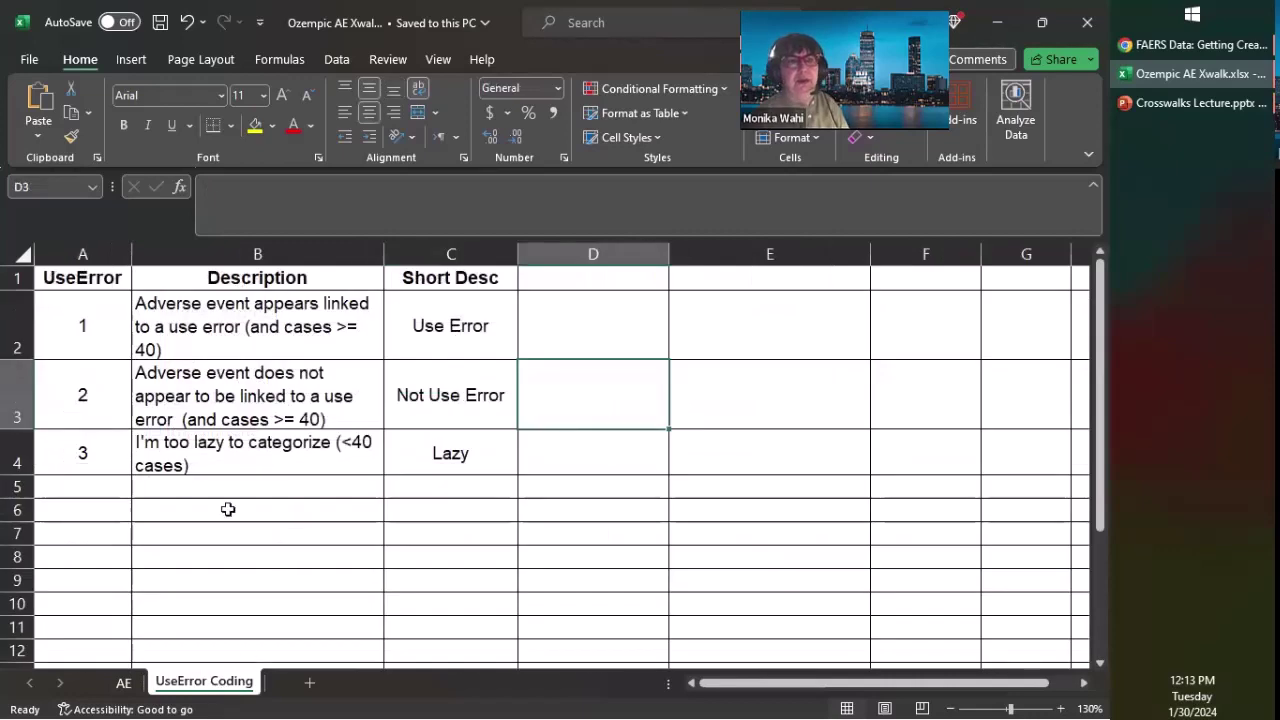
click(72, 318)
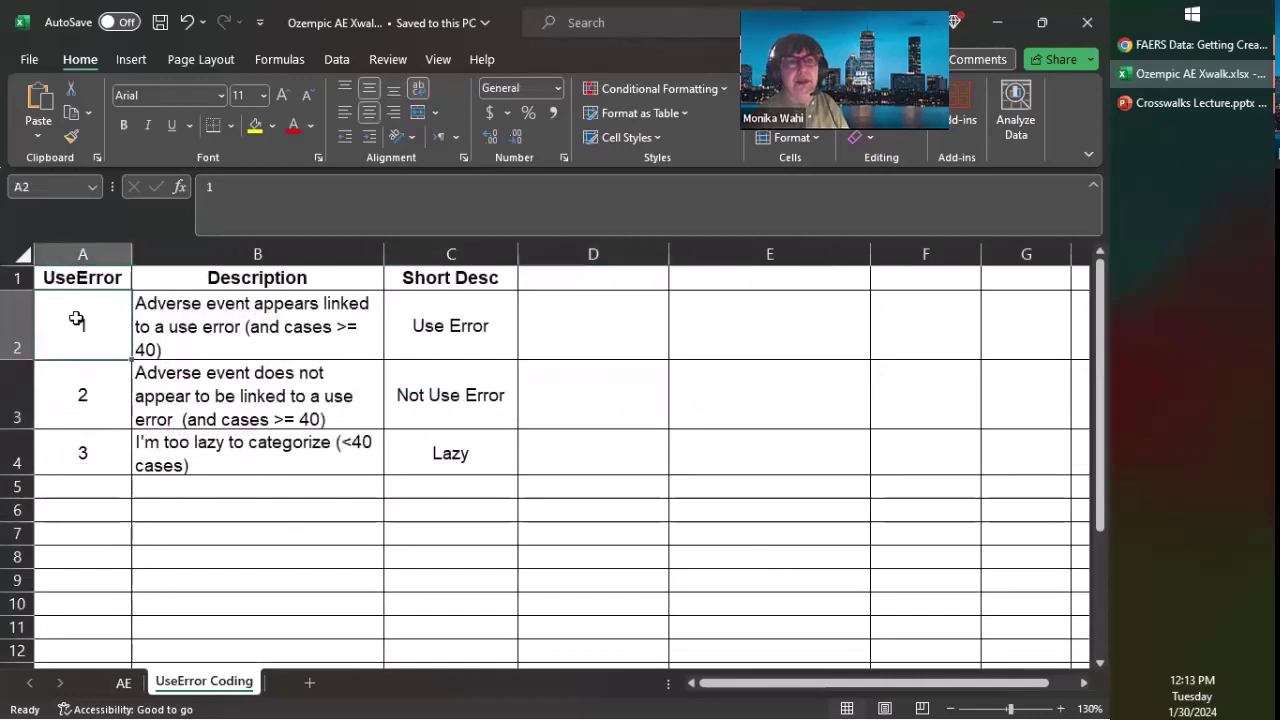
click(231, 303)
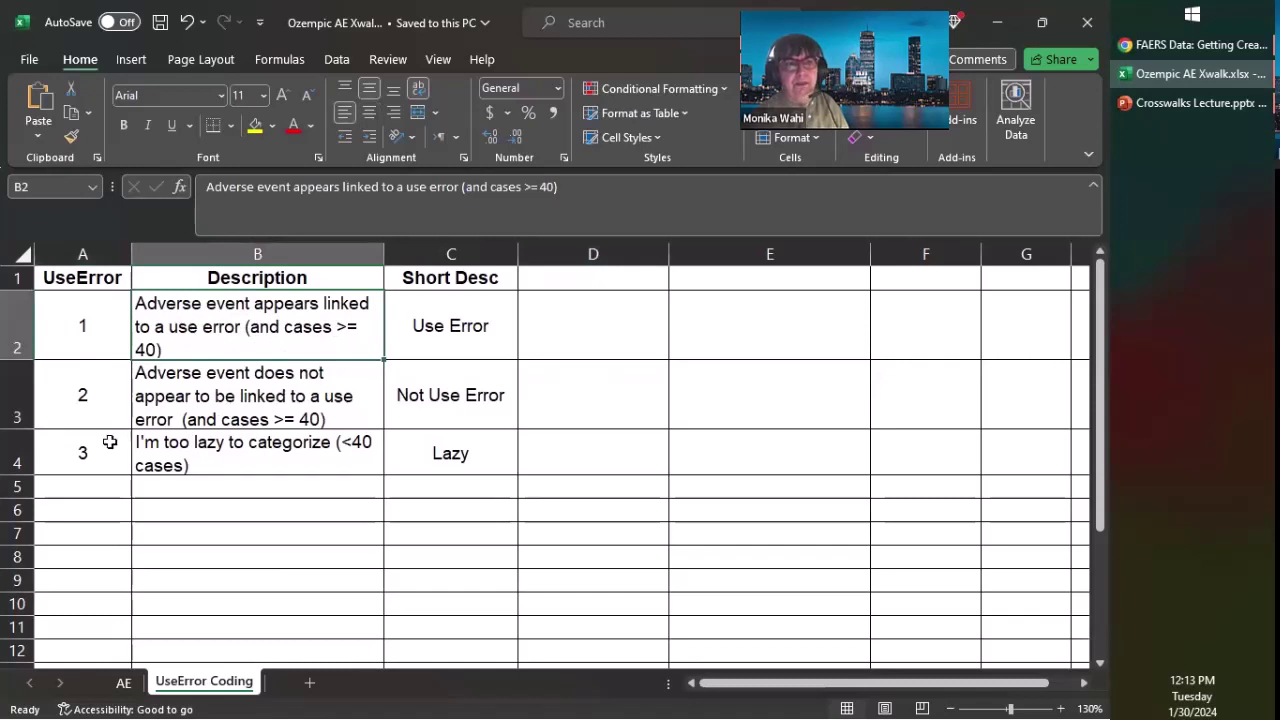
click(80, 367)
click(71, 314)
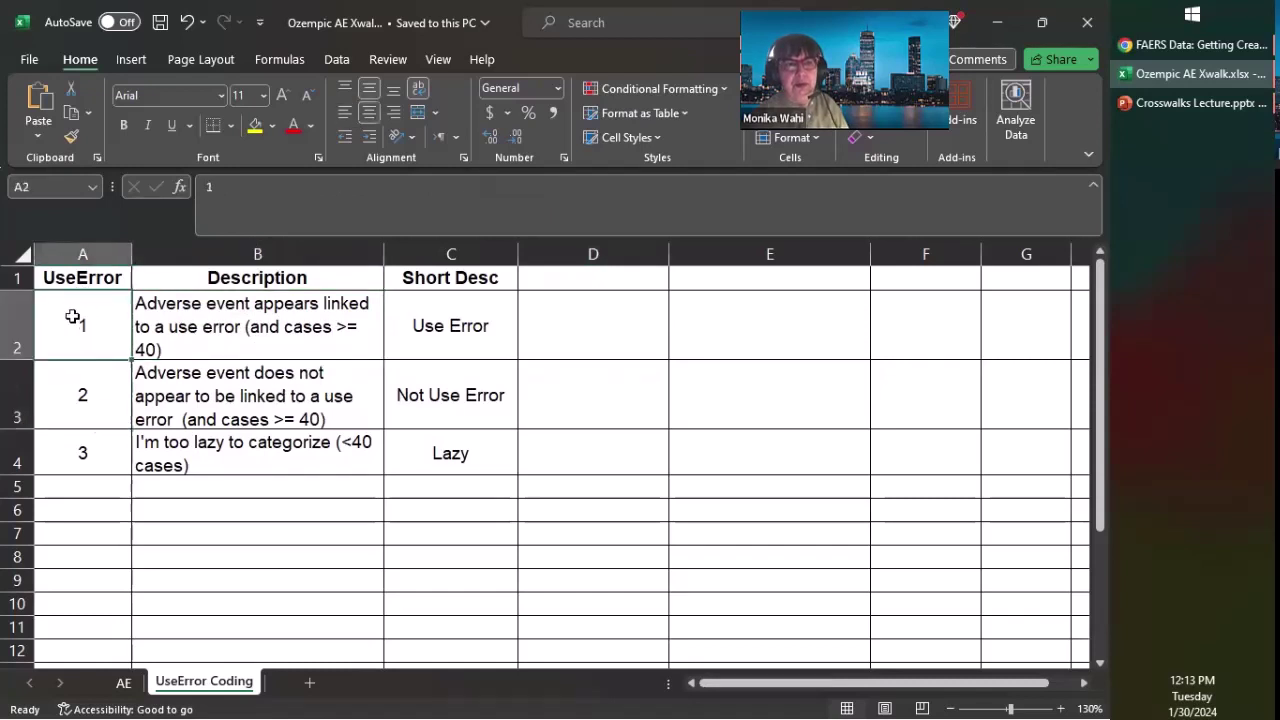
click(77, 395)
click(185, 395)
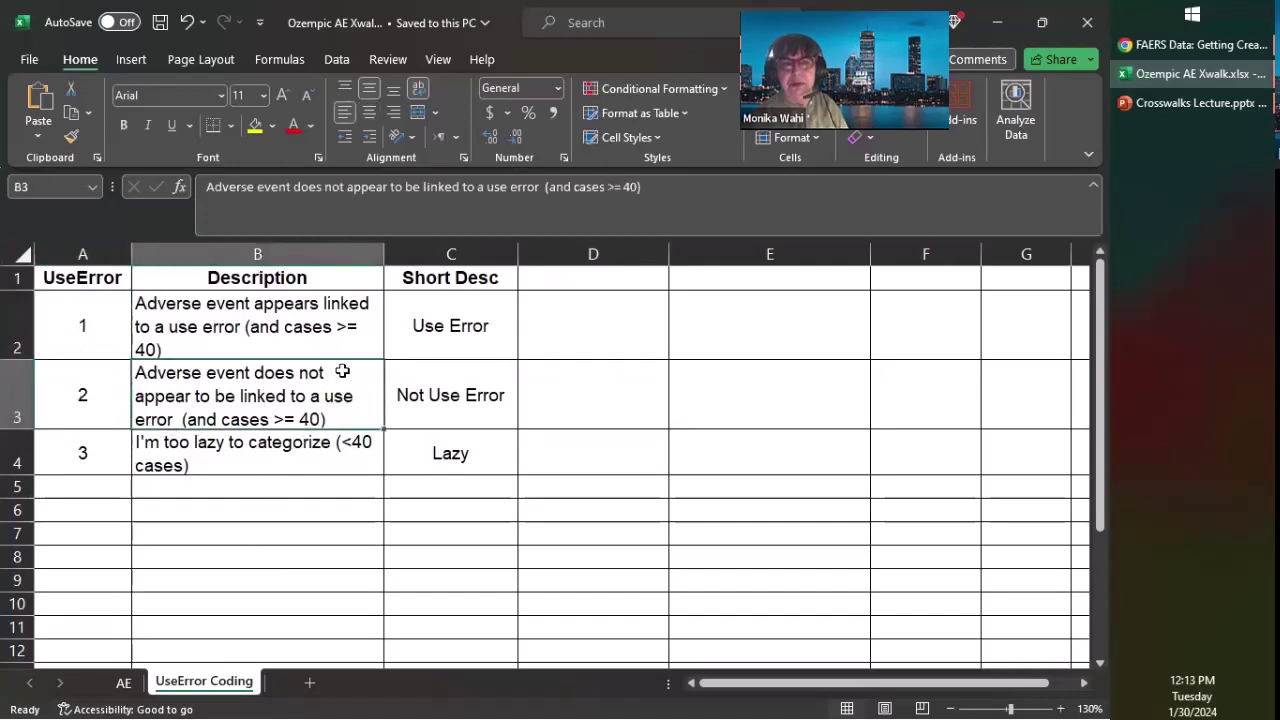
click(88, 454)
click(240, 448)
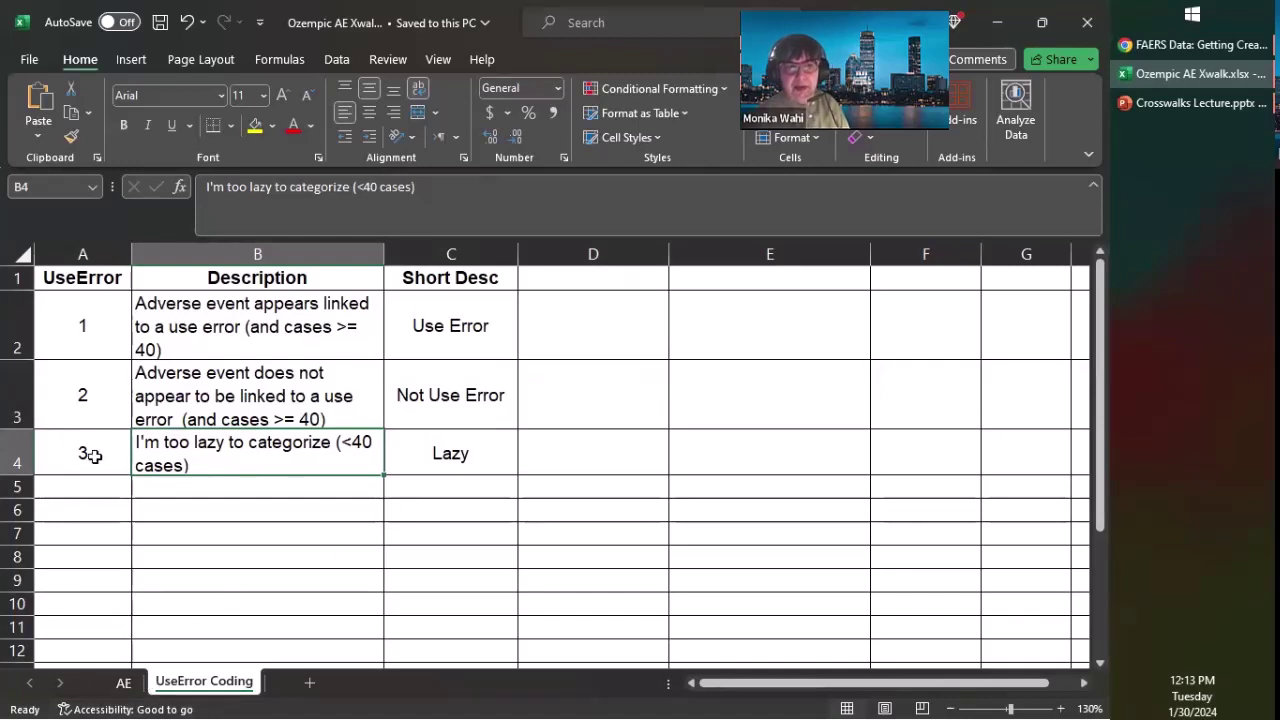
Check the UseError codes of Unevaluable Event and Off Label Use on the AE sheet.
click(123, 682)
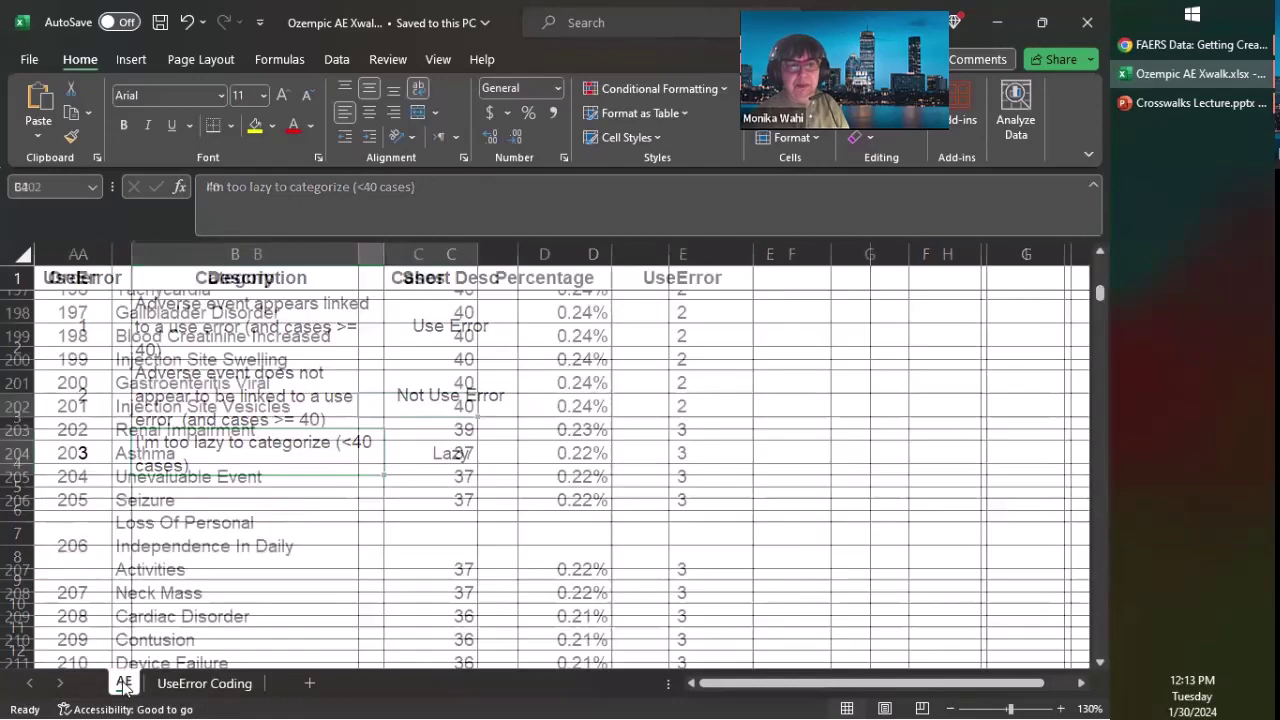
click(668, 482)
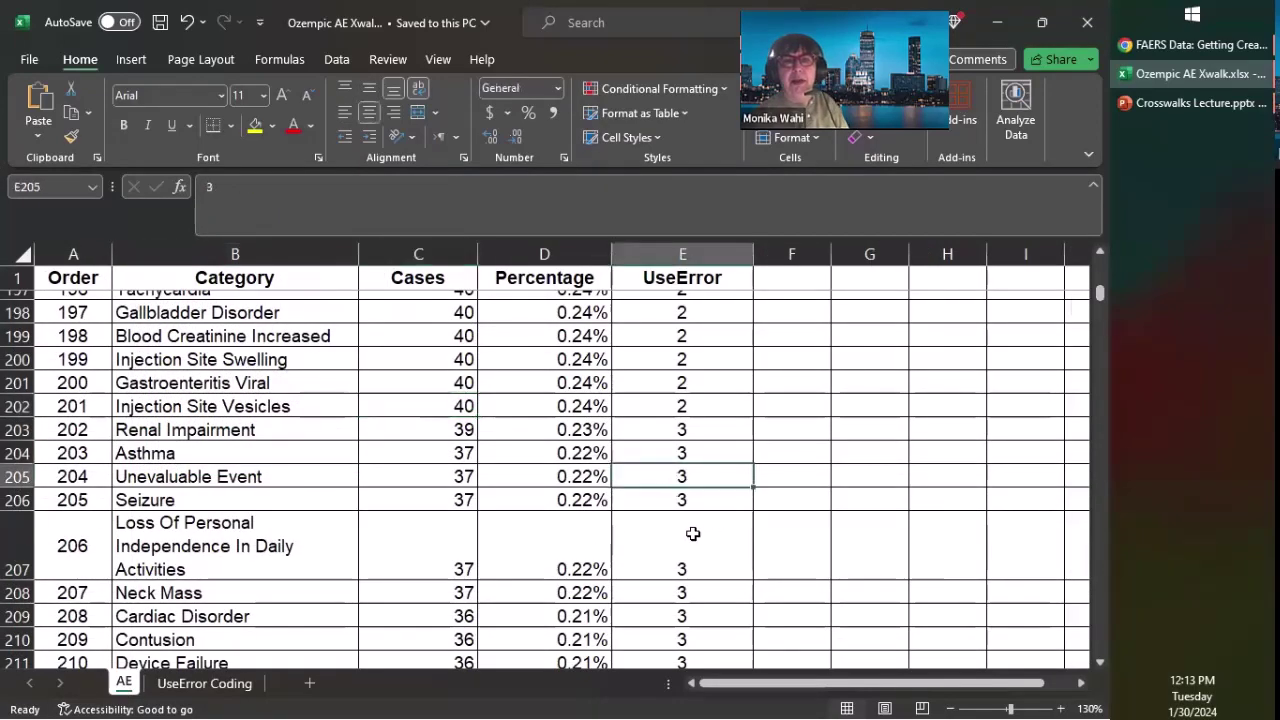
scroll(677, 487, up, 20)
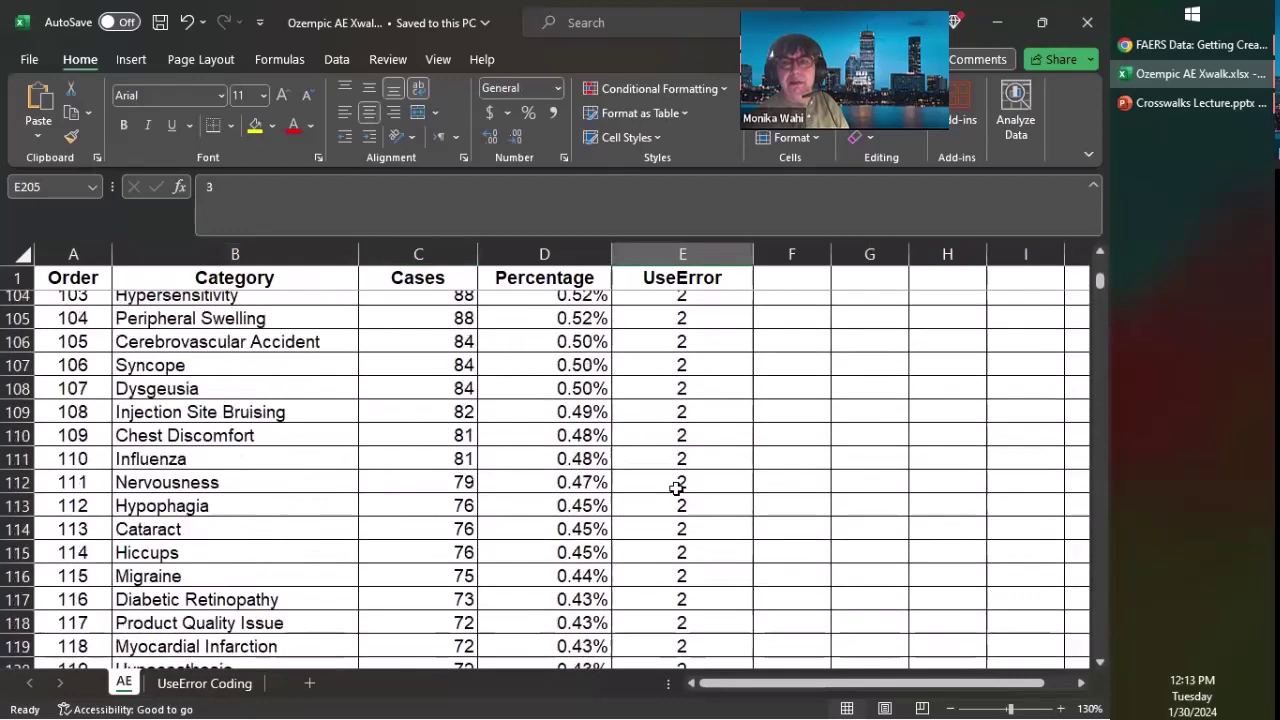
scroll(677, 487, up, 5)
drag(1099, 276, 1093, 242)
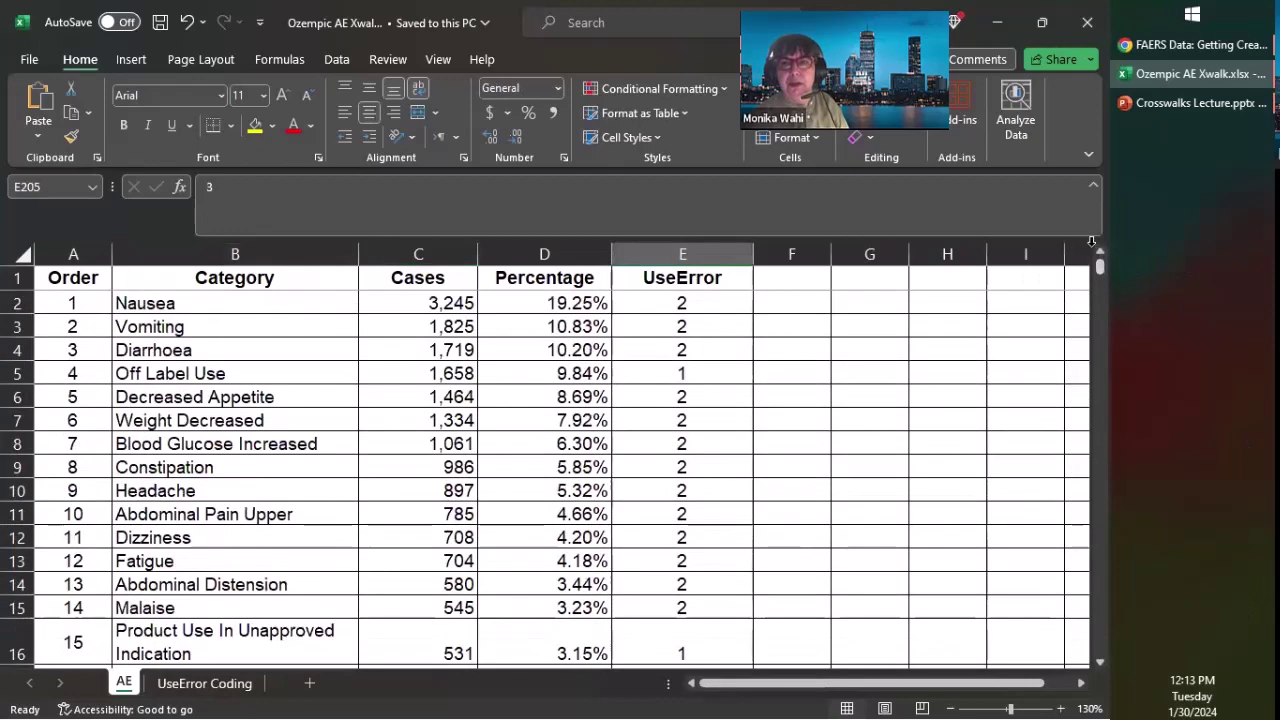
click(625, 363)
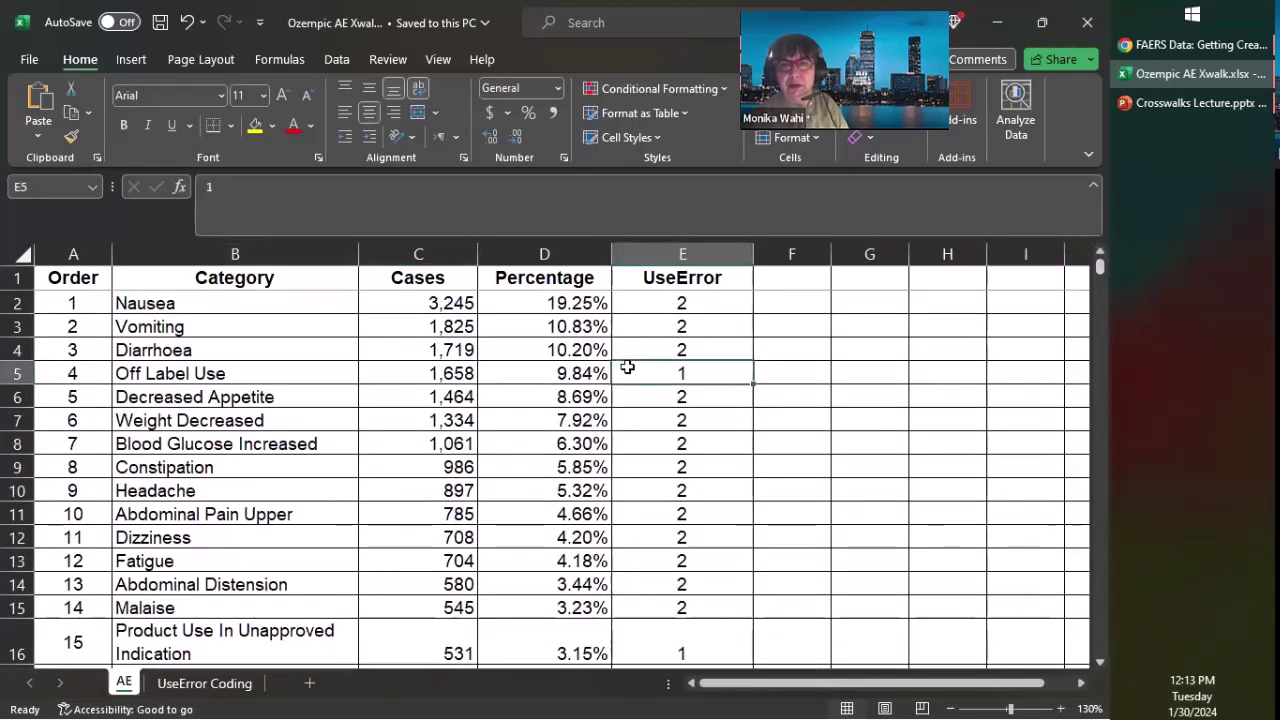
Examine the use error categories Product Use In Unapproved Indication, Wrong Technique In Product Usage Process and Inappropriate Schedule Of Product Administration.
scroll(640, 510, down, 2)
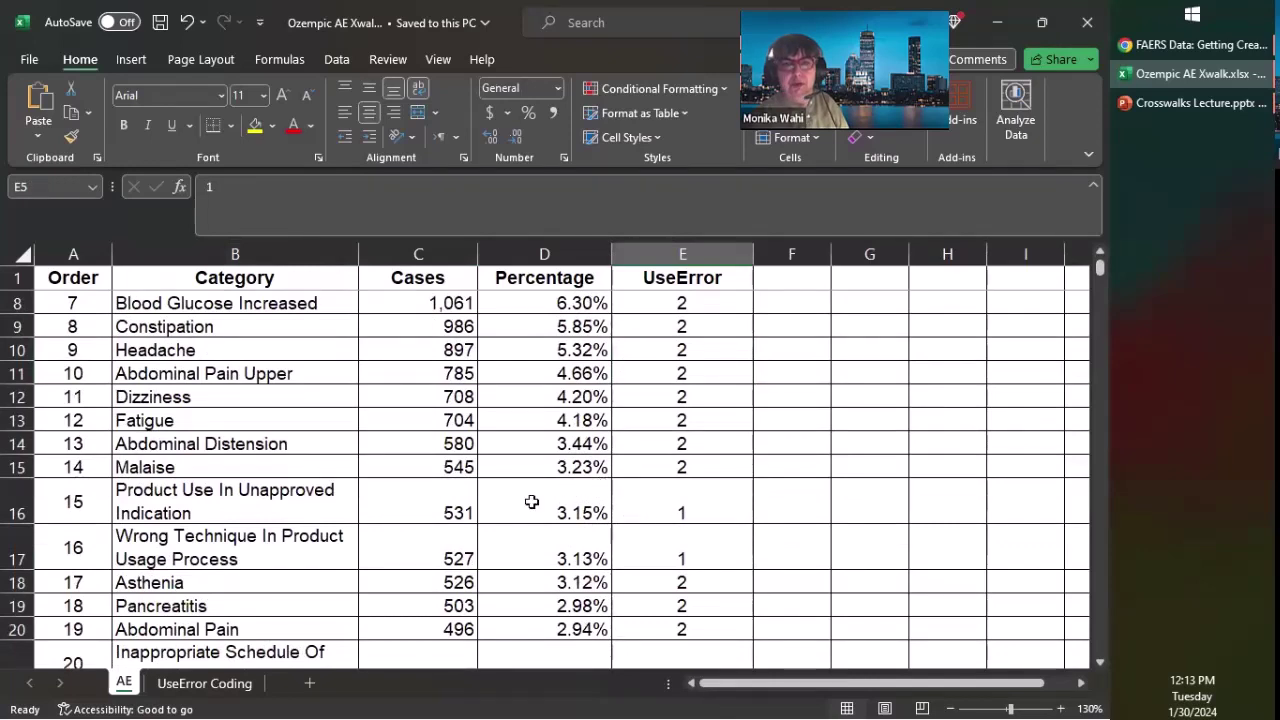
click(173, 506)
click(219, 554)
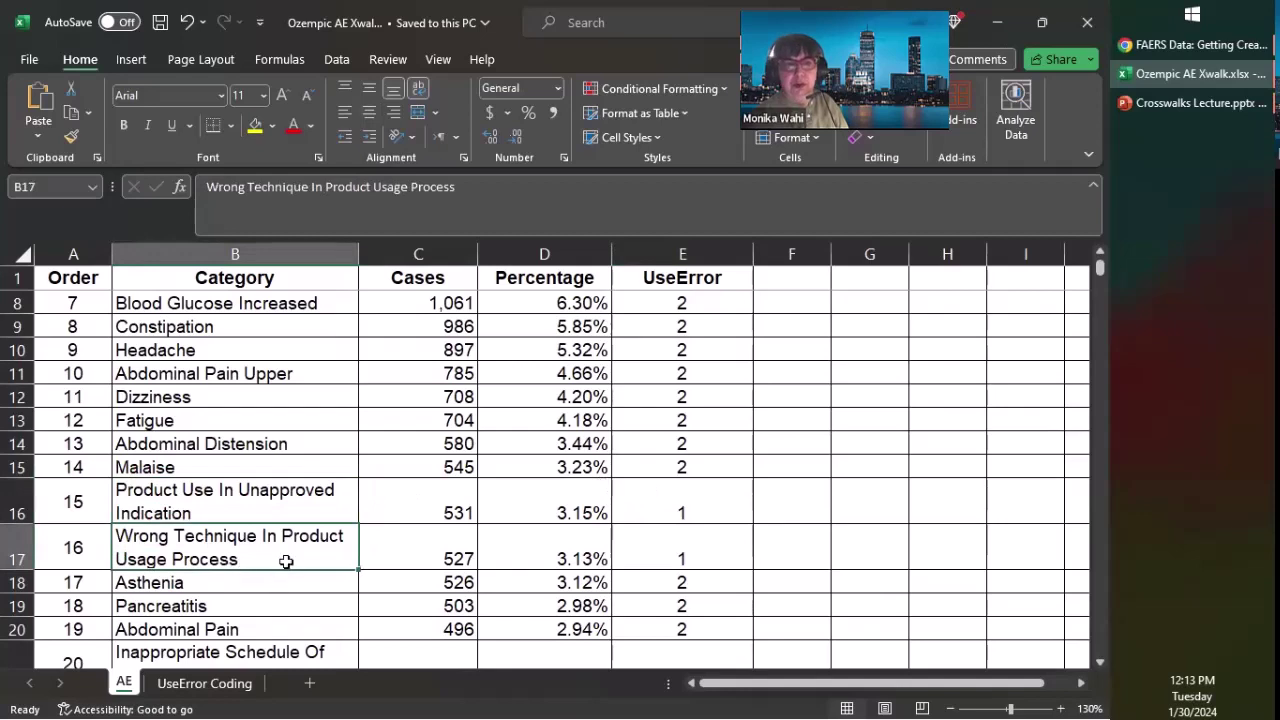
scroll(286, 560, down, 3)
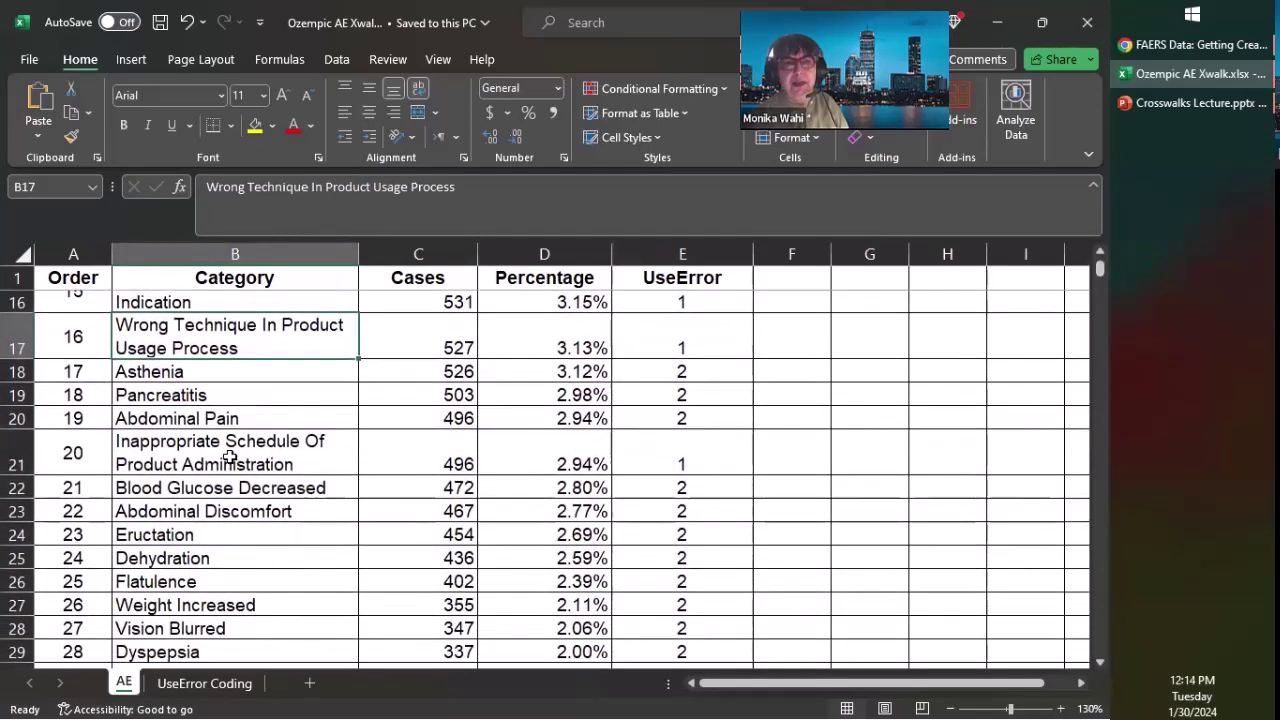
click(230, 456)
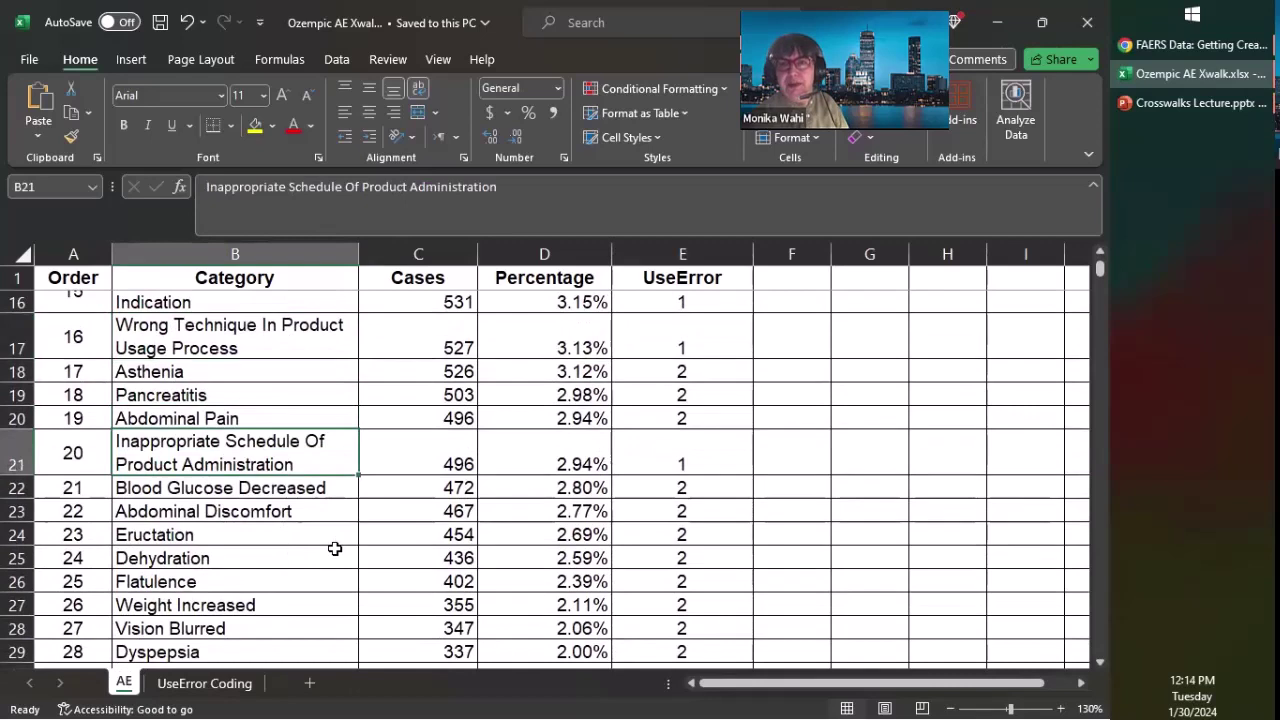
Find further use error categories down the AE list, selecting Incorrect Dose Administered and Product Communication Issue.
scroll(335, 548, down, 2)
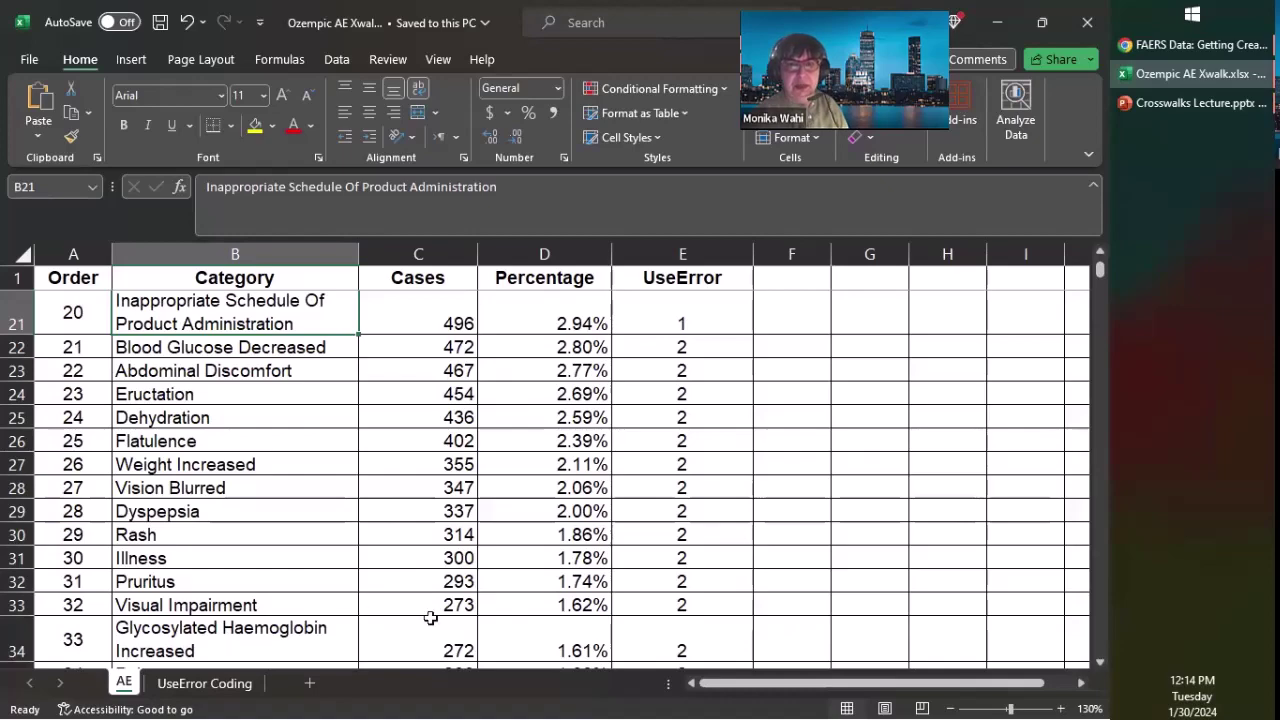
scroll(460, 555, down, 6)
scroll(395, 522, down, 4)
scroll(394, 520, up, 2)
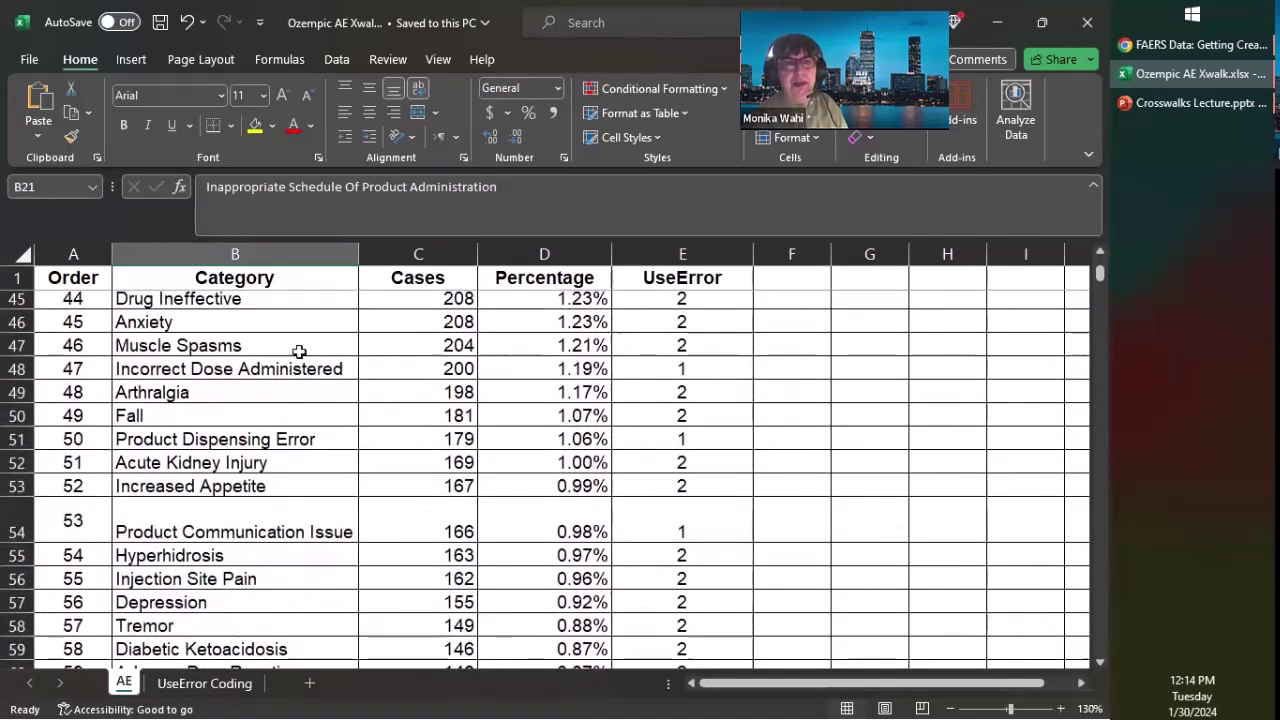
click(257, 366)
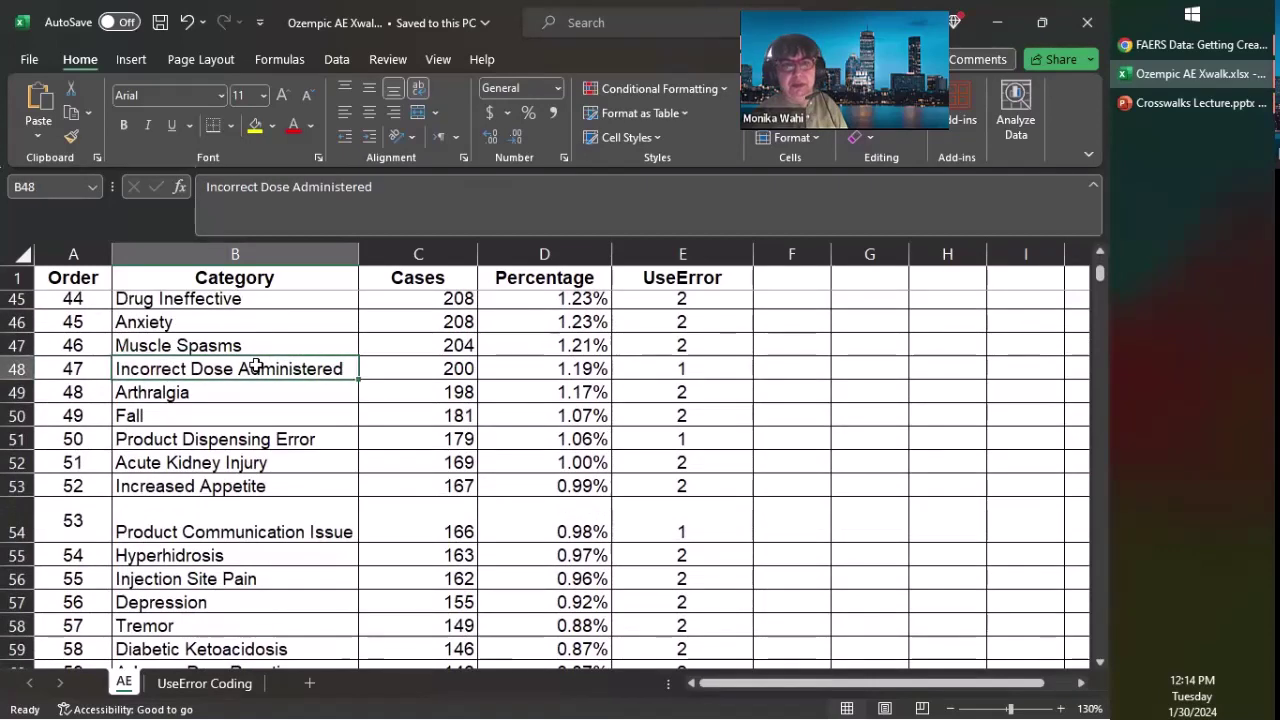
click(294, 527)
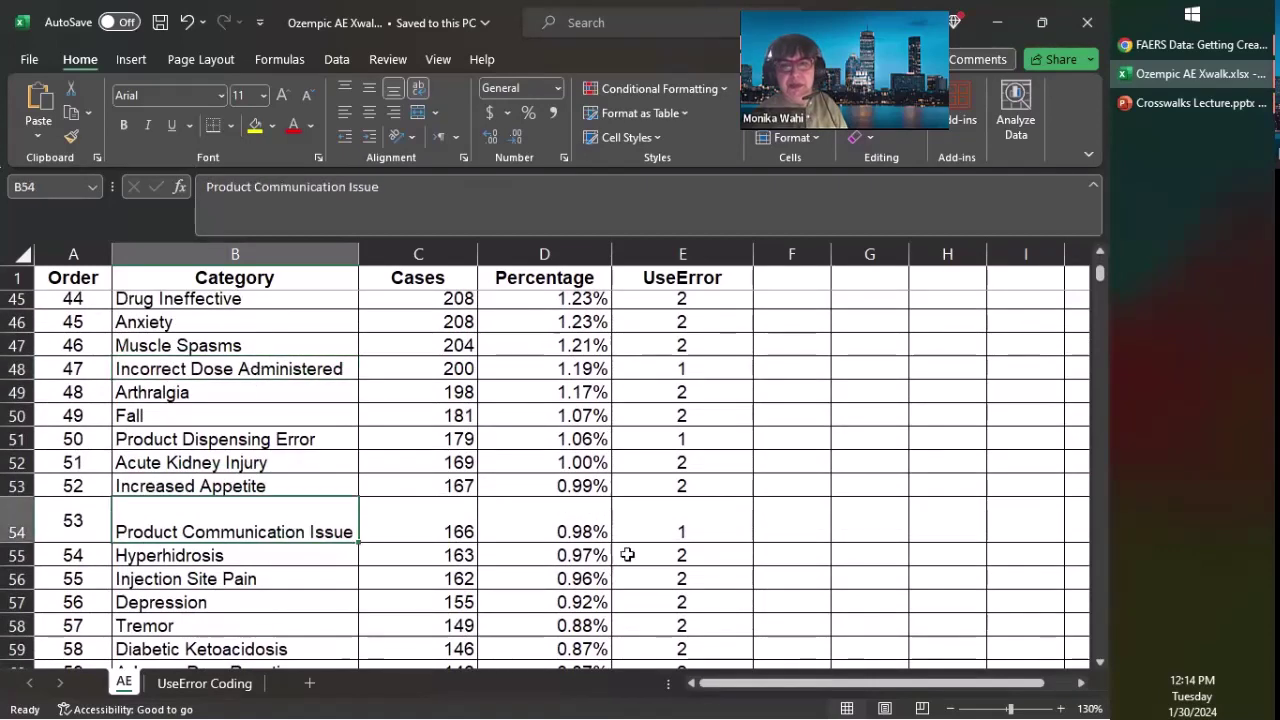
Look through the AE categories from Product Communication Issue down to Food Craving for entries coded as use errors.
scroll(668, 508, down, 3)
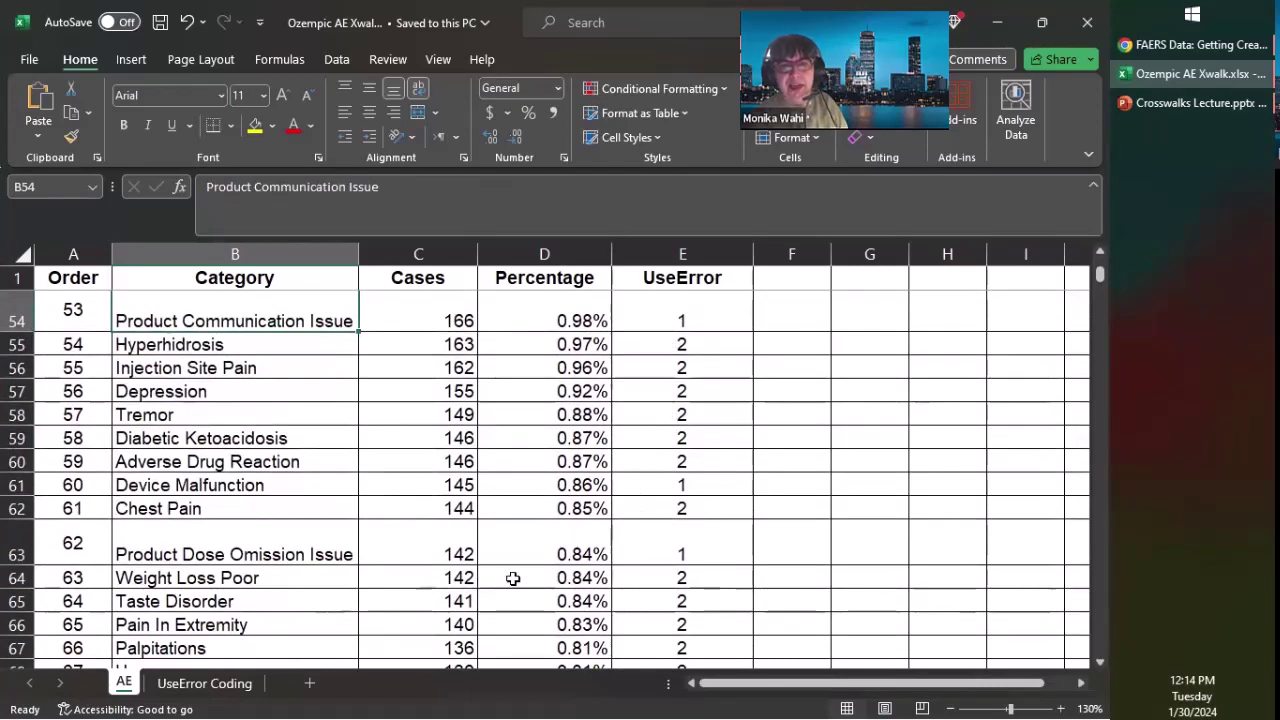
scroll(512, 578, down, 6)
scroll(512, 578, down, 3)
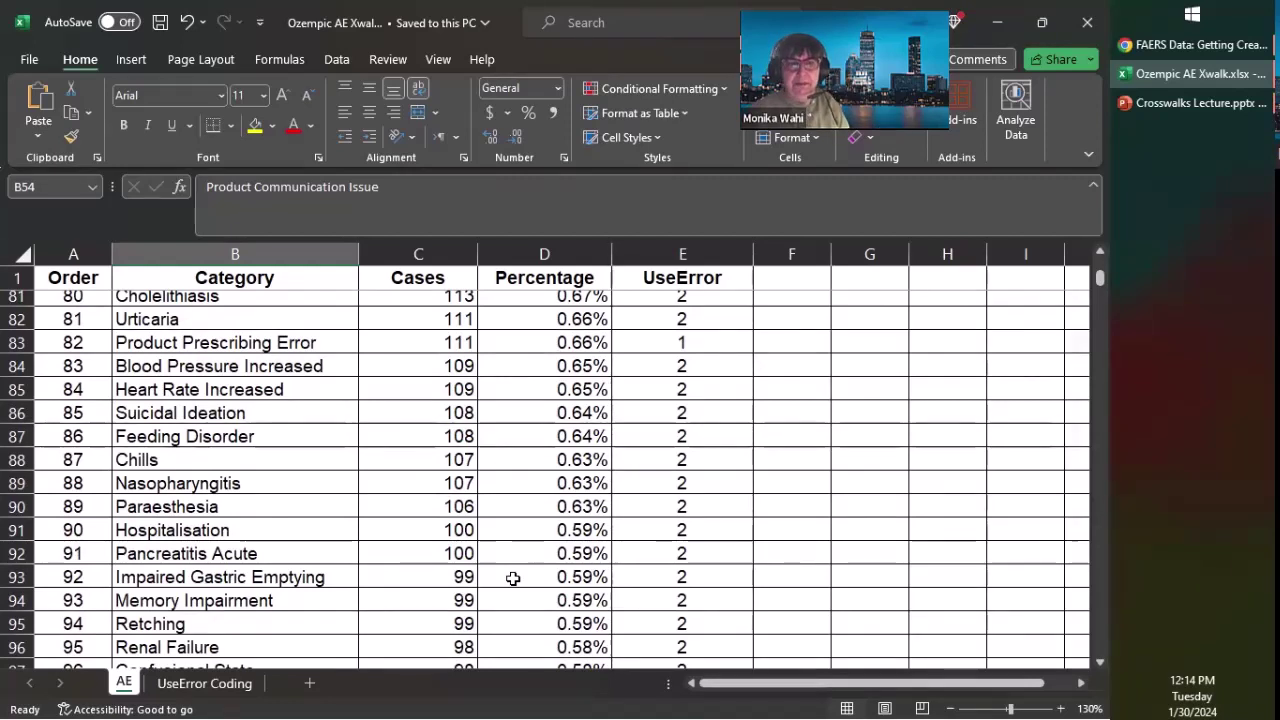
scroll(512, 578, down, 14)
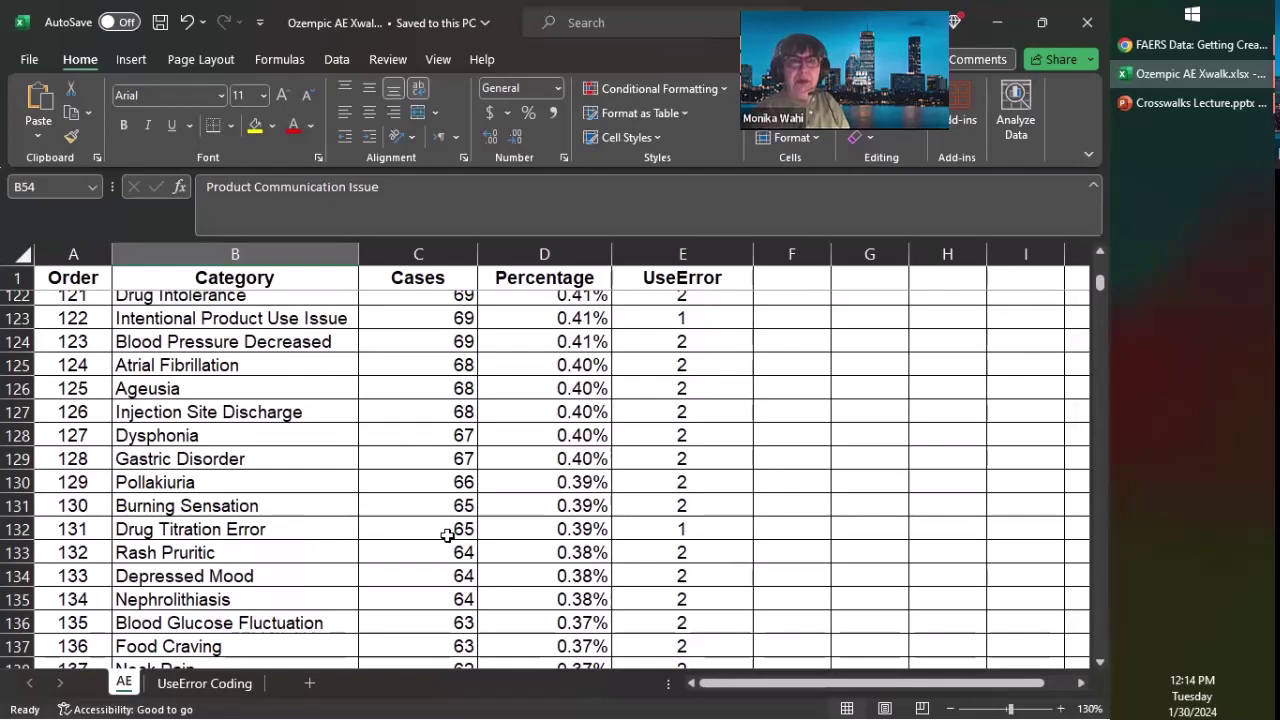
Highlight the Category and UseError columns of the AE sheet in turn to show the two sides of the crosswalk.
drag(275, 252, 394, 243)
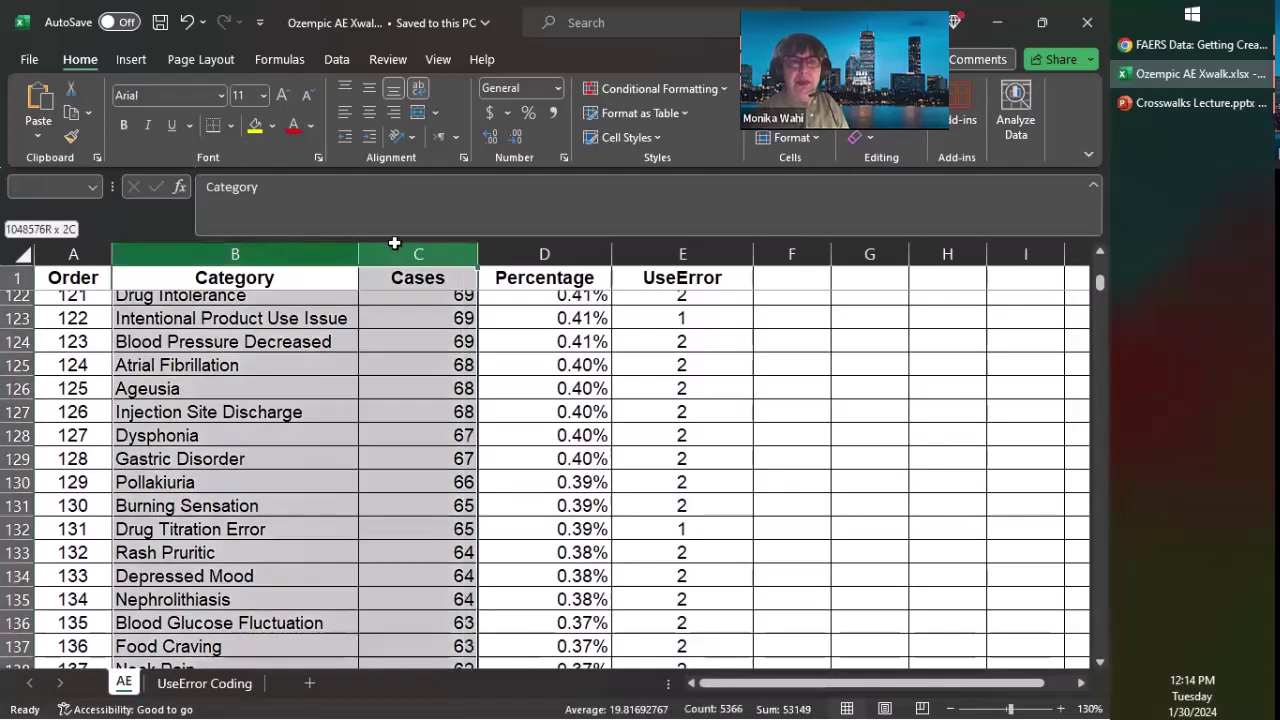
click(268, 250)
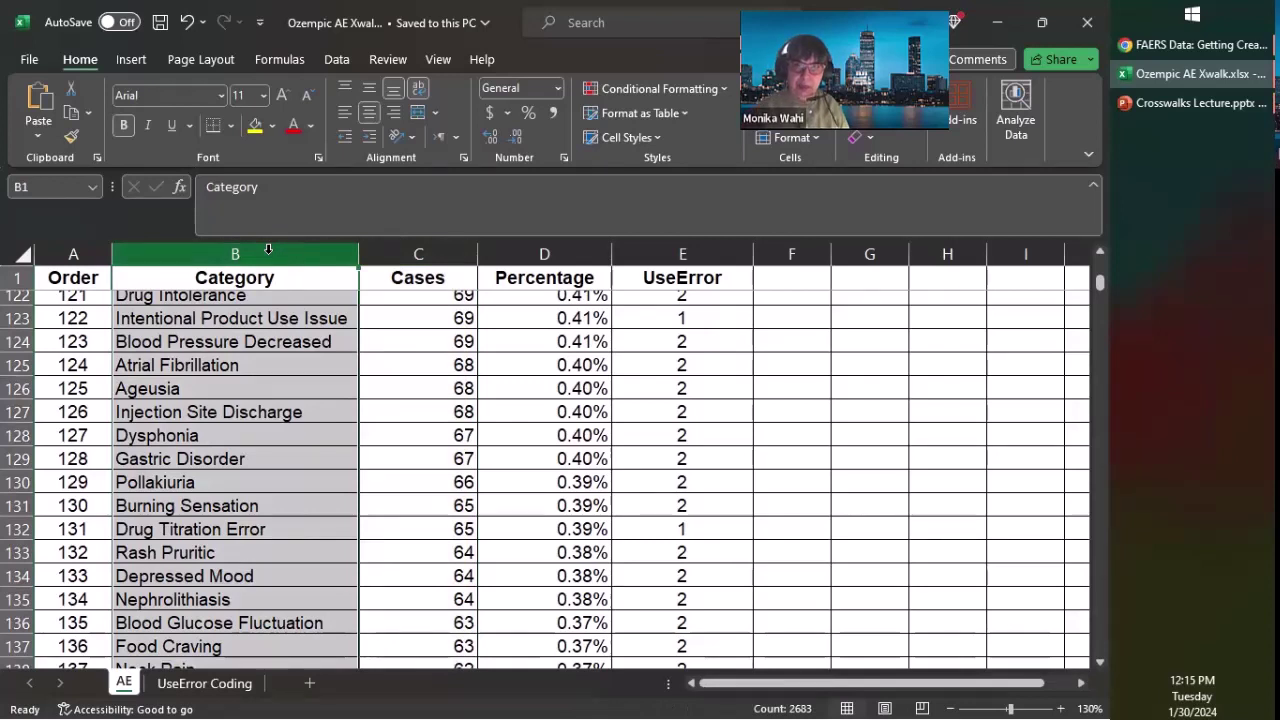
click(671, 251)
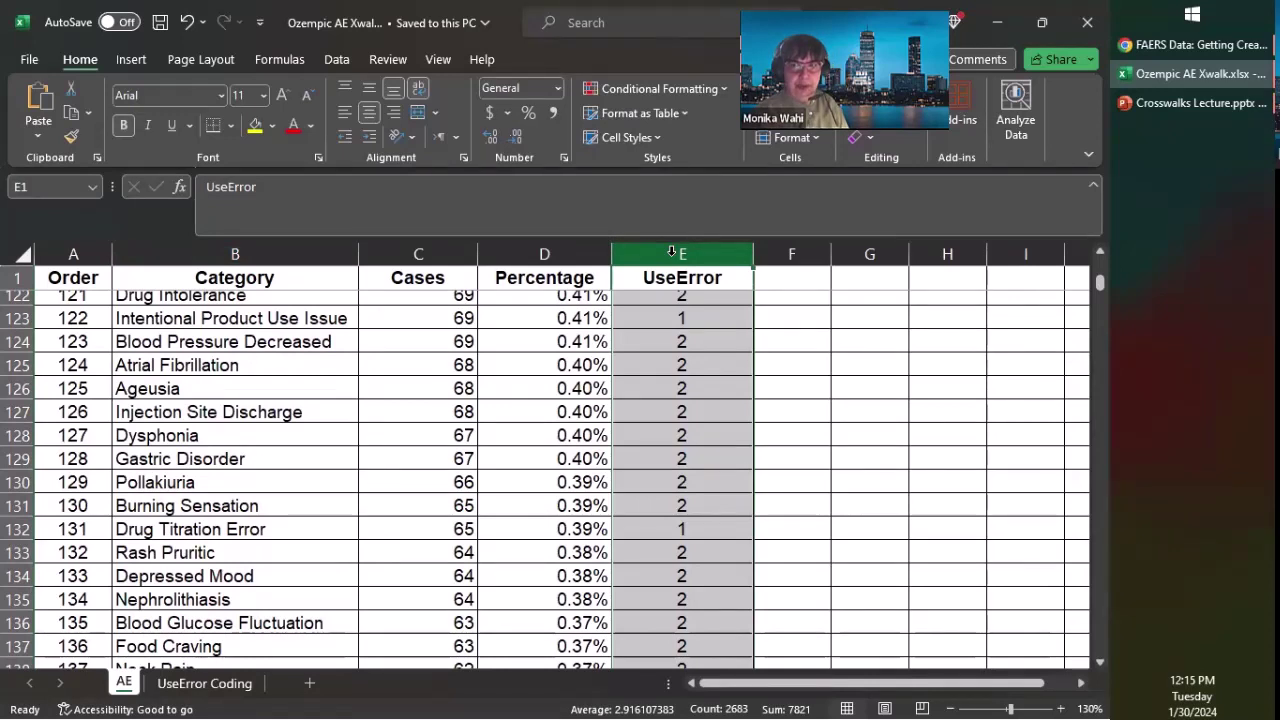
click(310, 250)
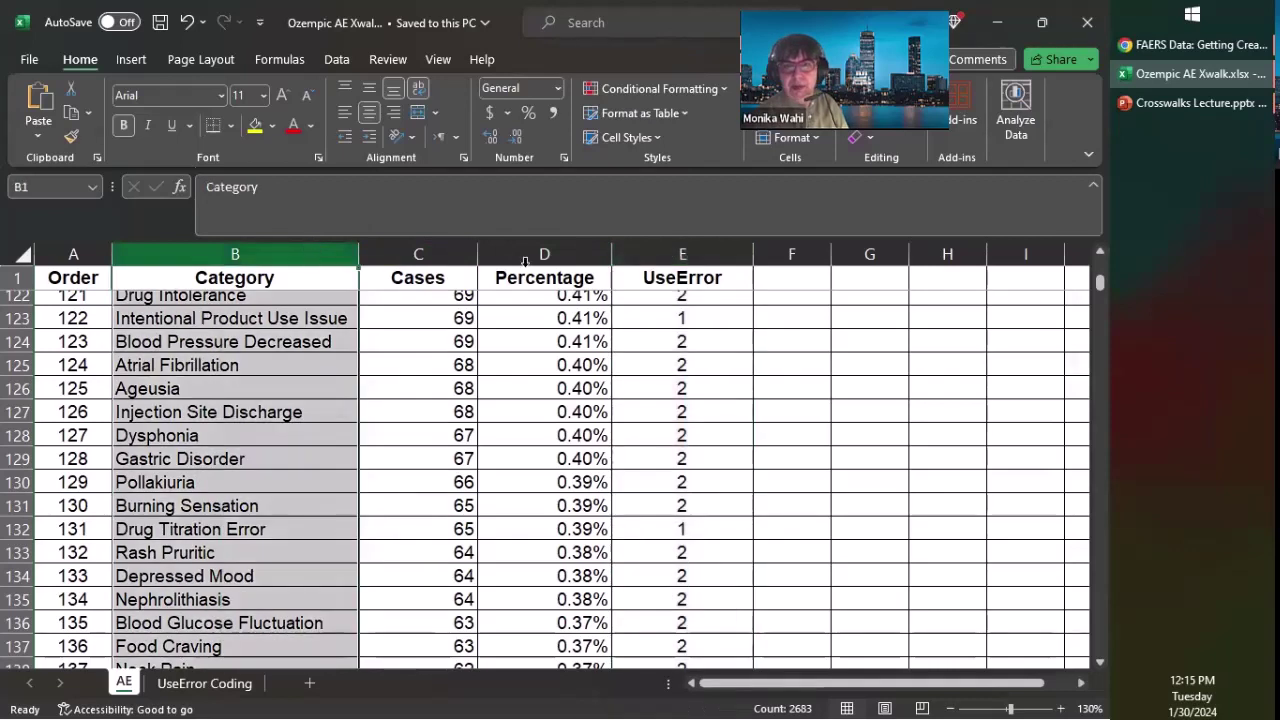
ctrl+click(654, 242)
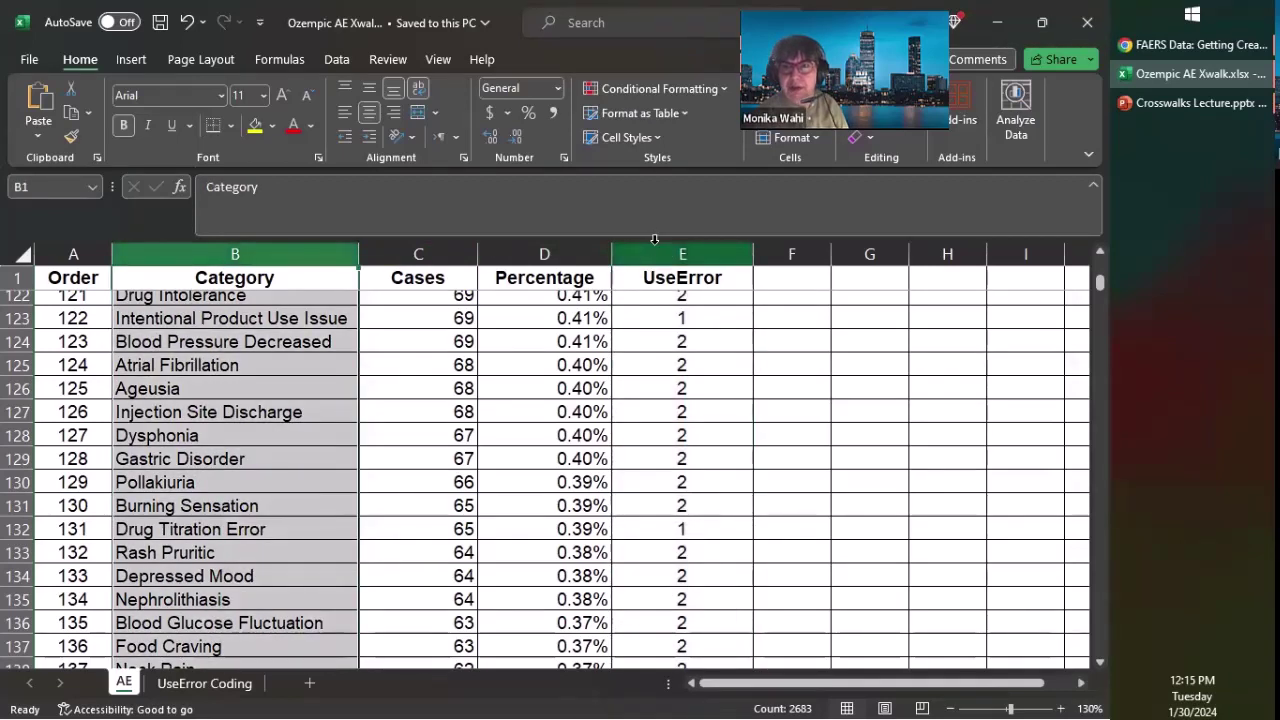
click(654, 242)
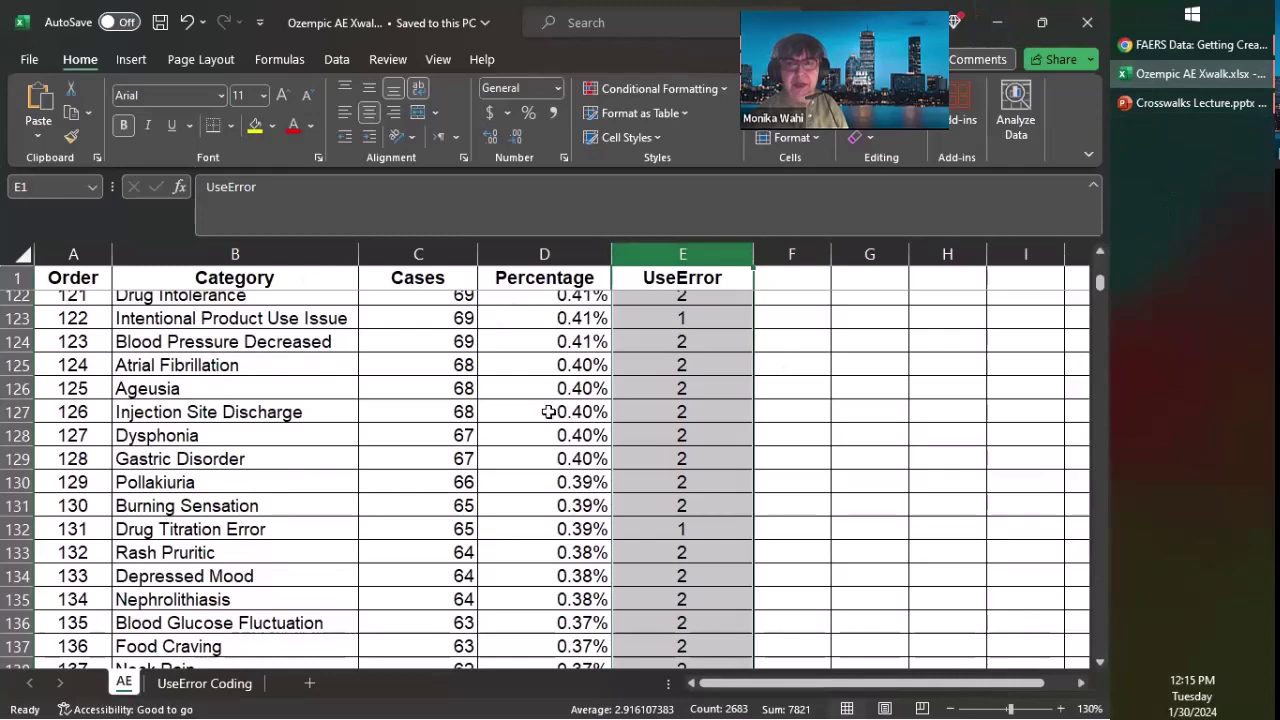
Switch to the FAERS blog post in Chrome, examine its R code down to the plot_df proportions, and return to the Excel crosswalk.
click(1198, 42)
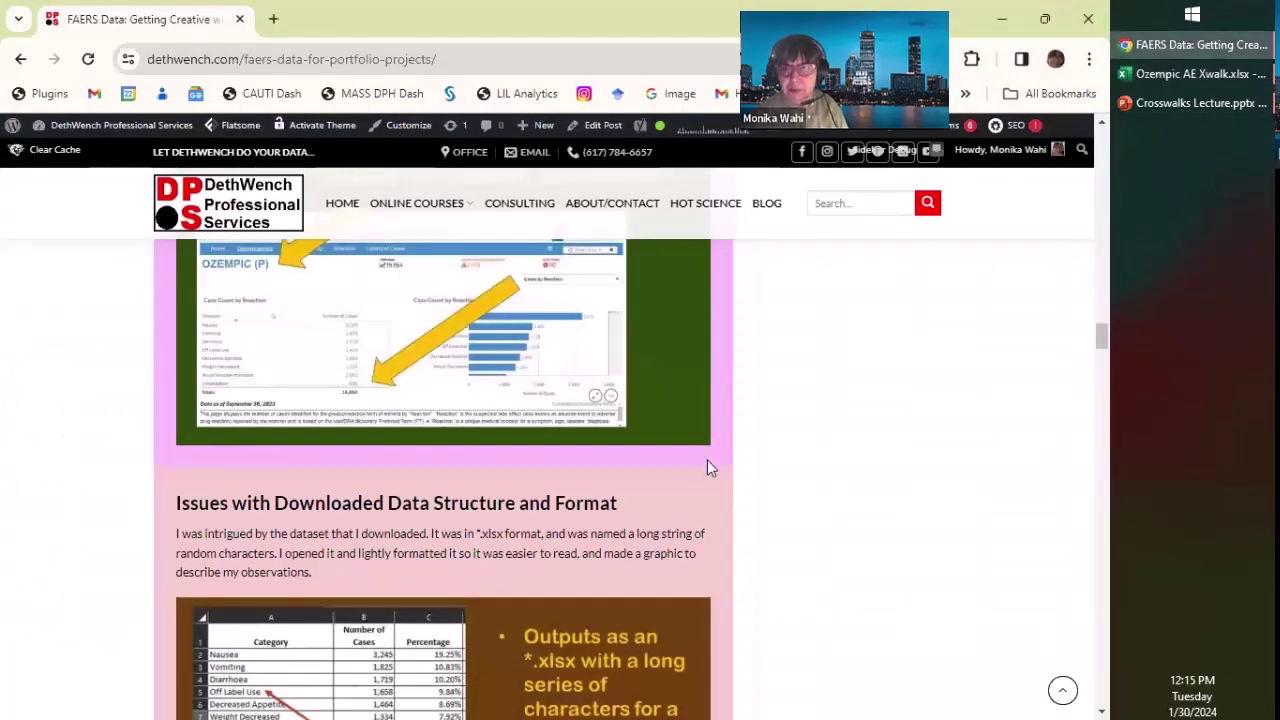
scroll(707, 467, down, 15)
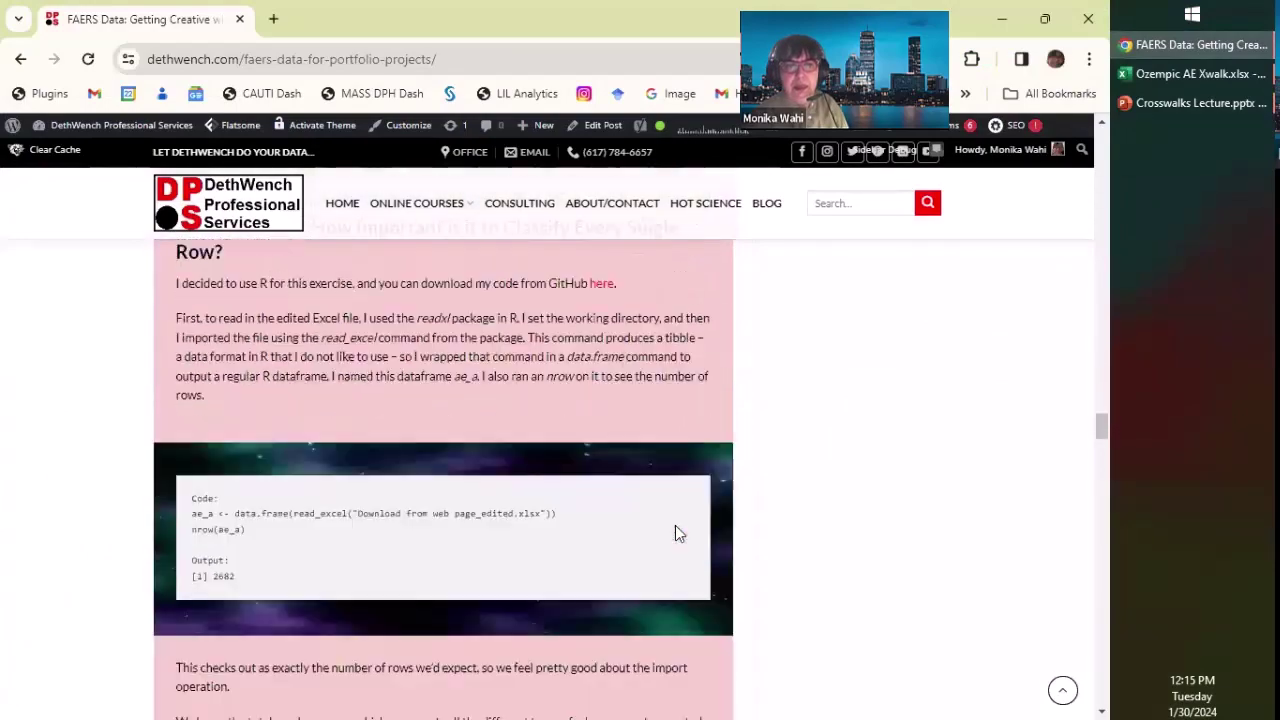
scroll(675, 533, down, 20)
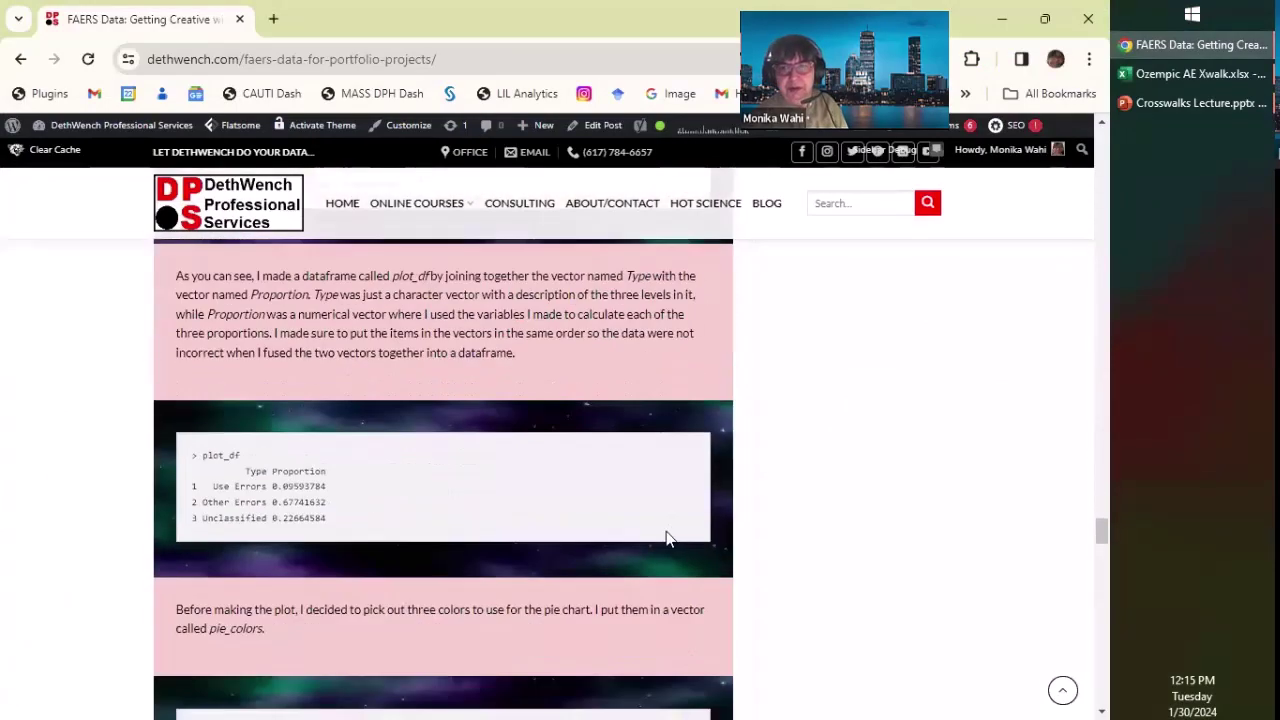
click(1152, 72)
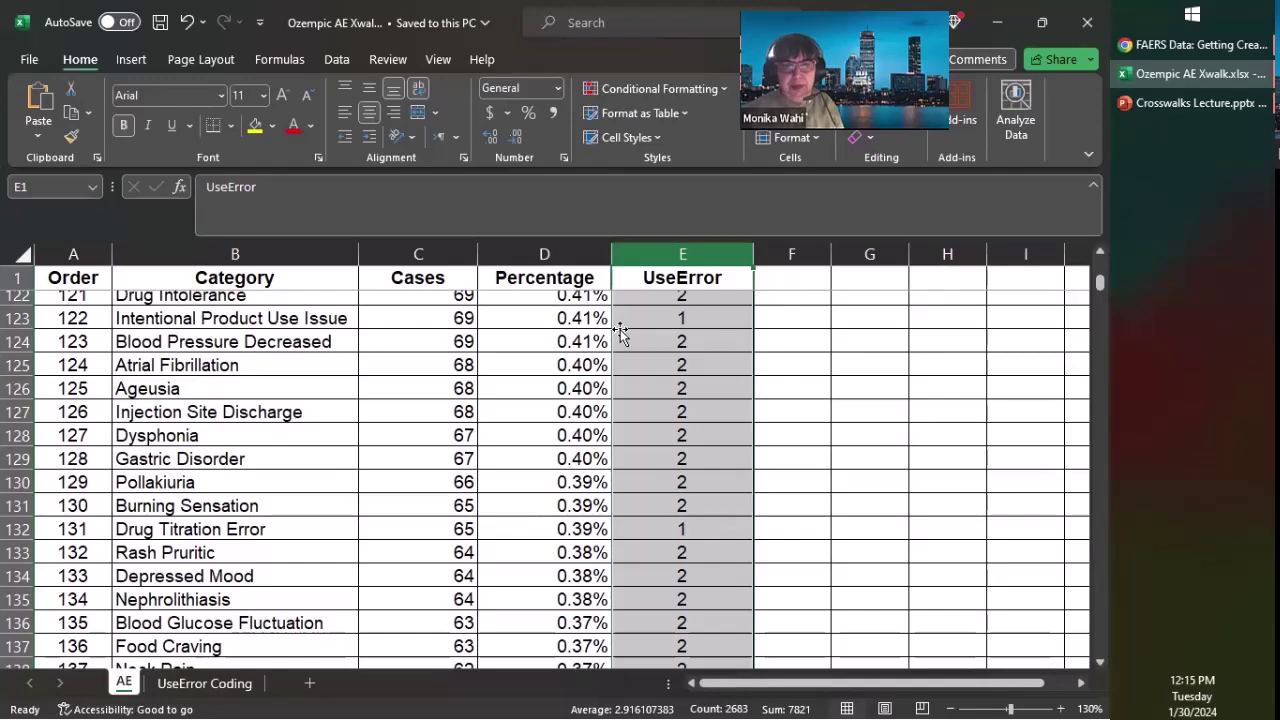
Find the Distribution of Error Classifications pie chart in the Chrome blog post and enlarge the page for a closer view.
click(1160, 42)
scroll(692, 486, down, 15)
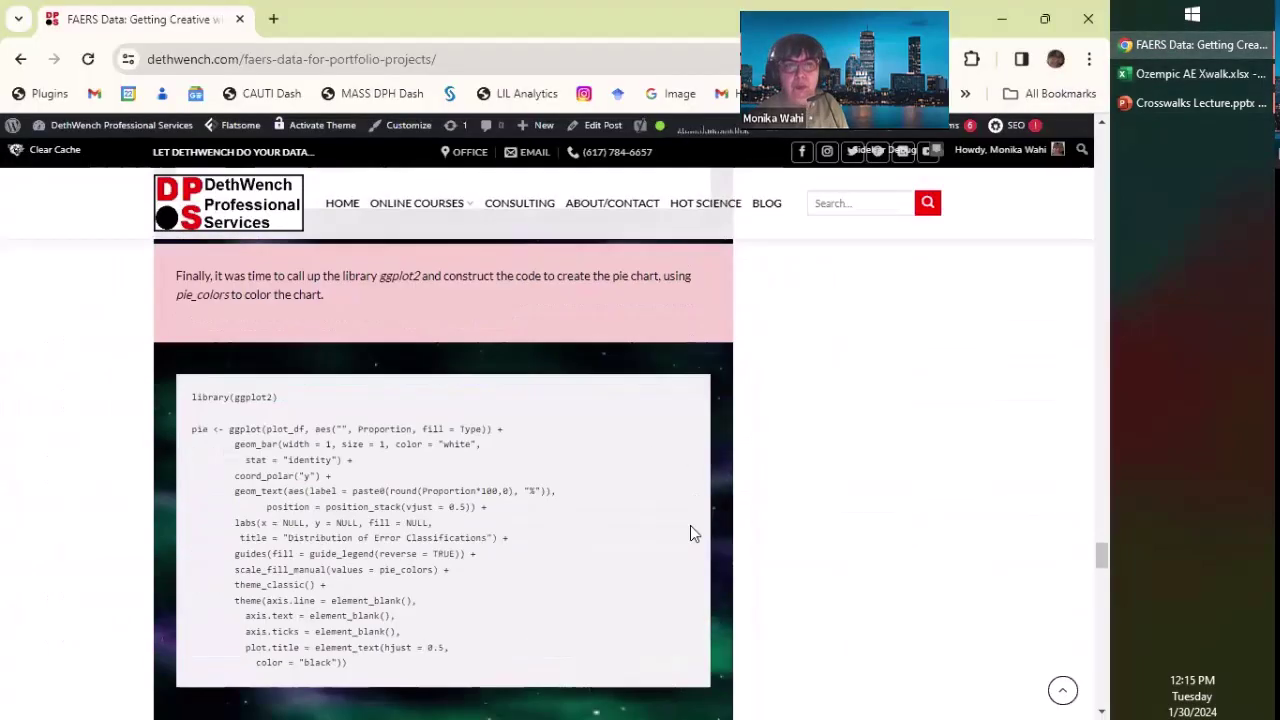
scroll(694, 531, up, 15)
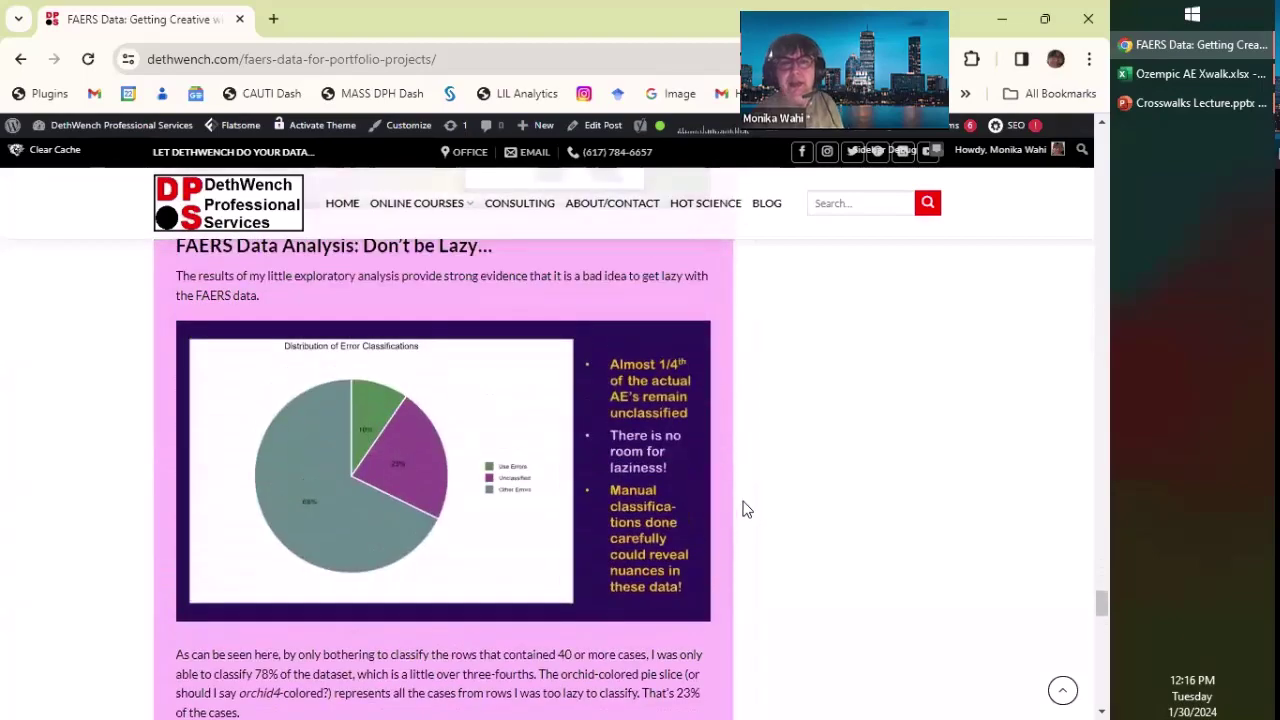
key(ctrl+plus)
key(ctrl+plus)
scroll(744, 510, down, 1)
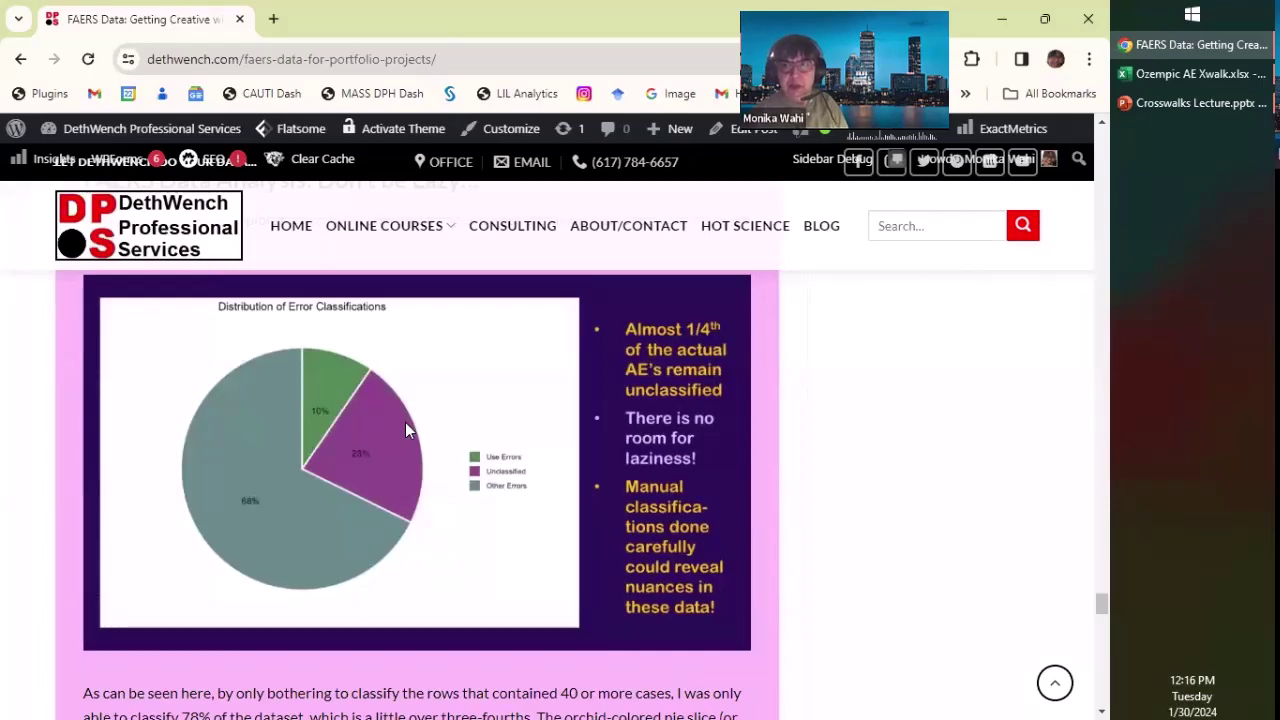
Deselect the UseError column in the Excel crosswalk and return to the PowerPoint slide show, advancing to "Why Crosswalks for Portfolio Projects?".
click(1153, 73)
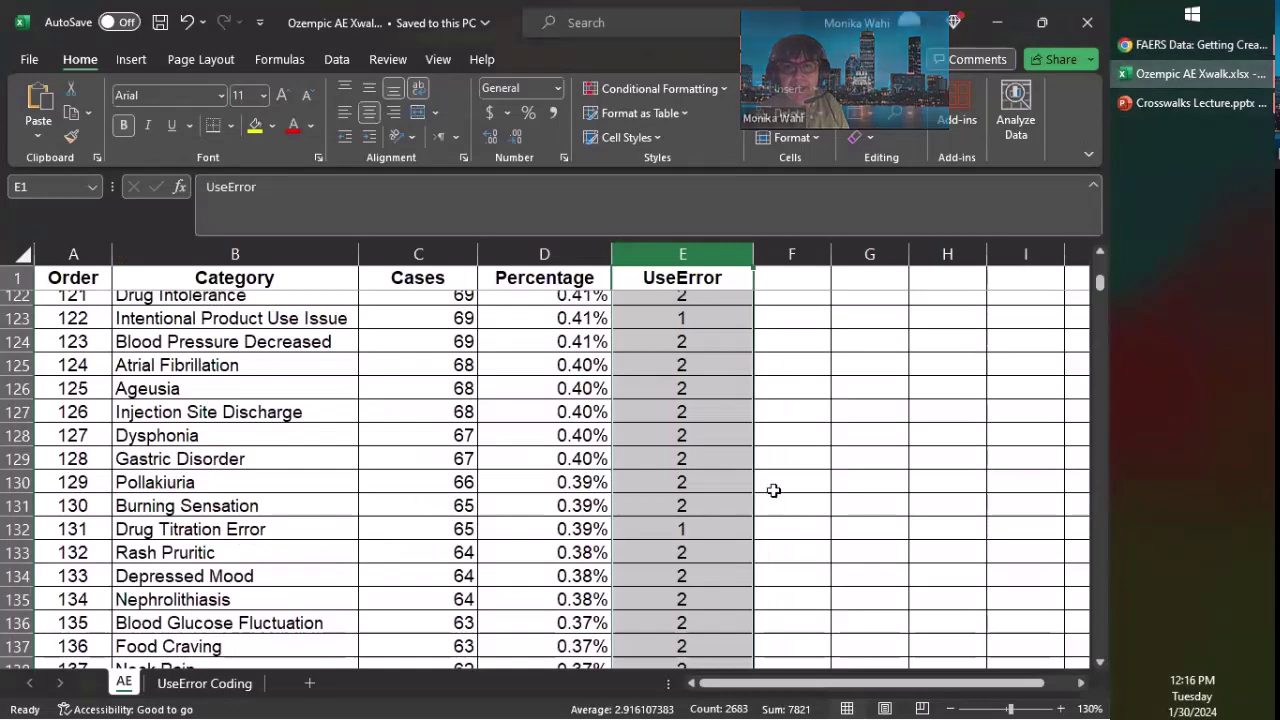
click(781, 420)
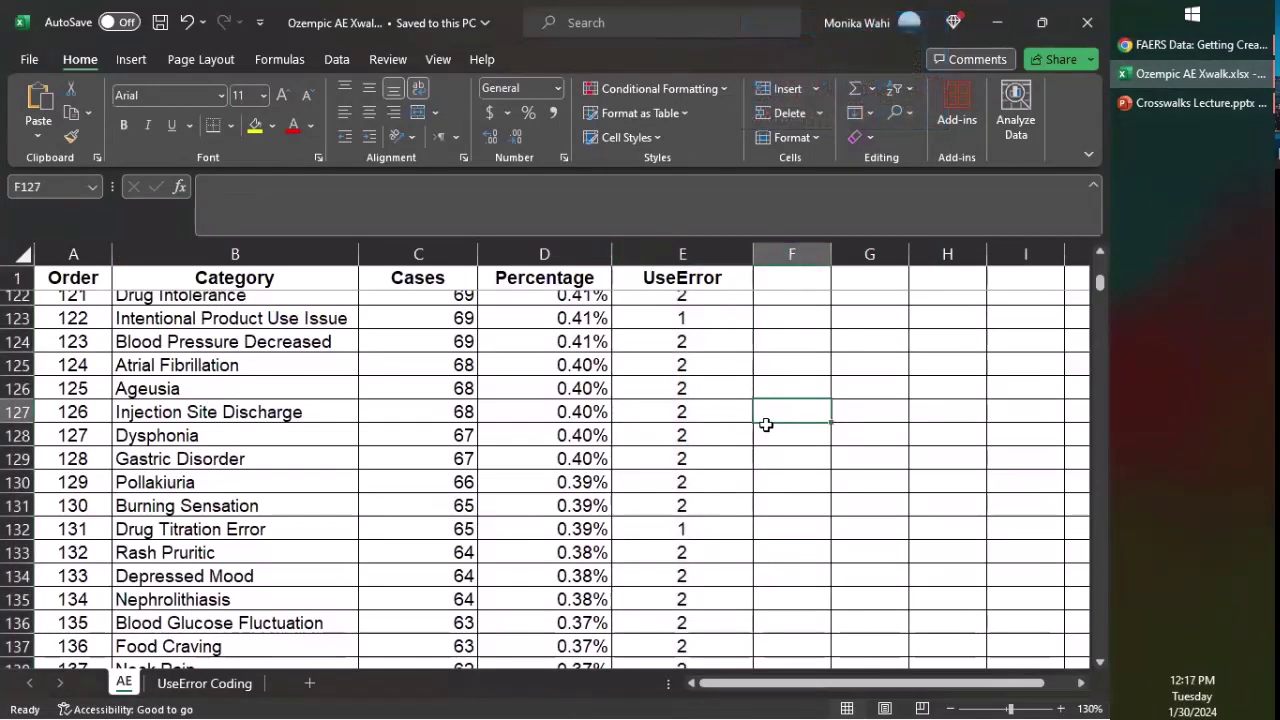
key(alt+Tab)
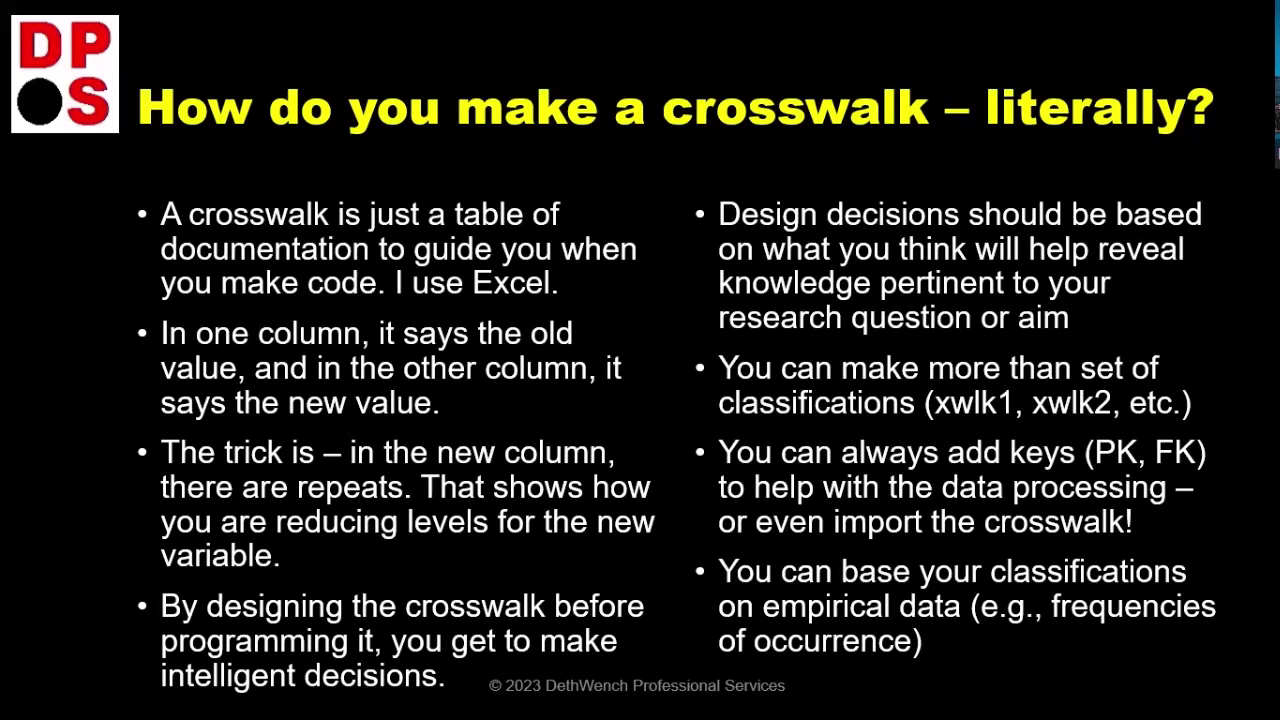
click(1054, 411)
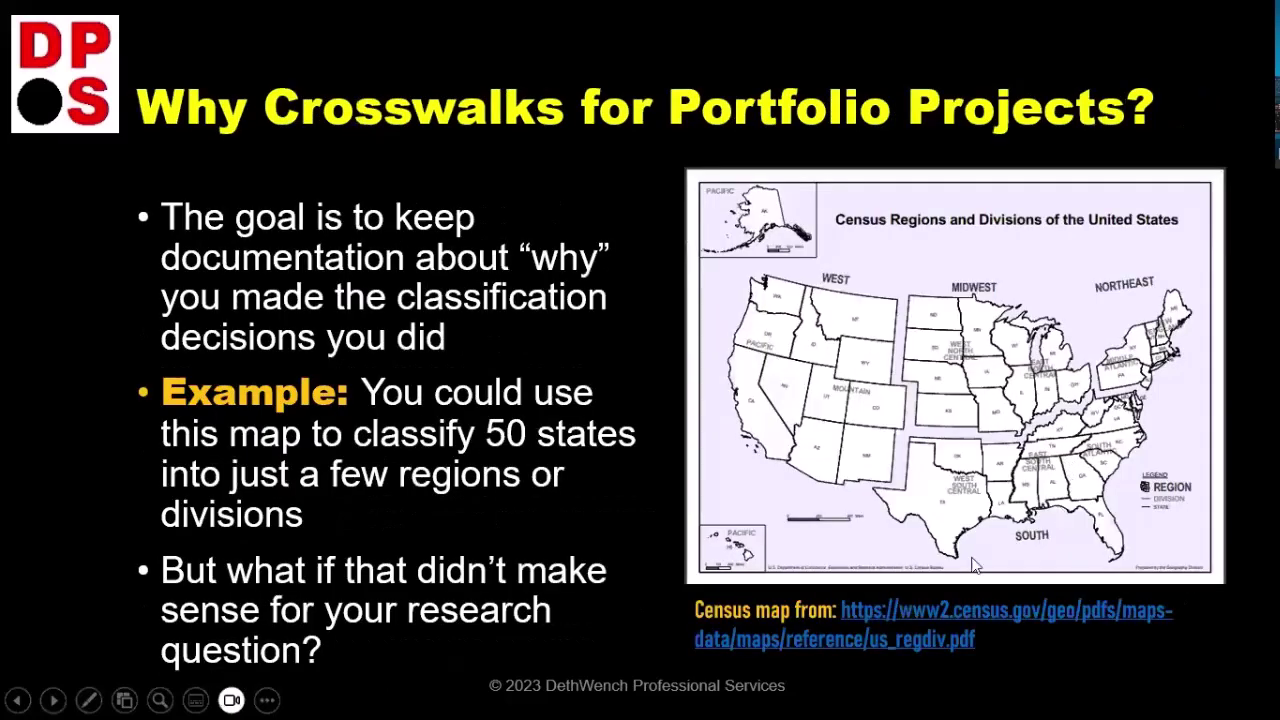